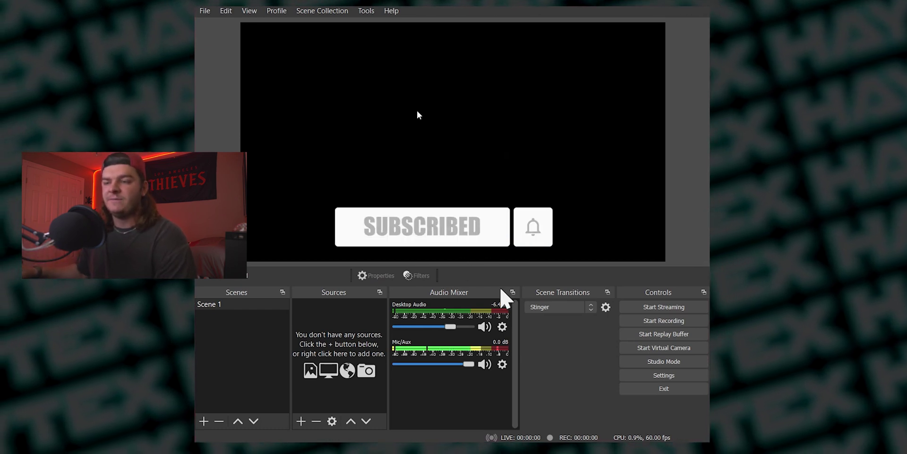
Run the Auto-Configuration Wizard optimised for streaming and accept the suggested video settings.
left_click(359, 11)
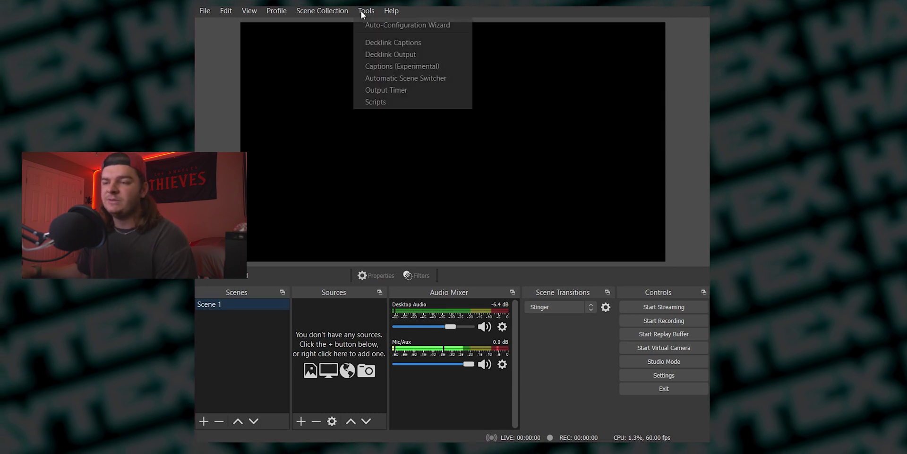
left_click(408, 26)
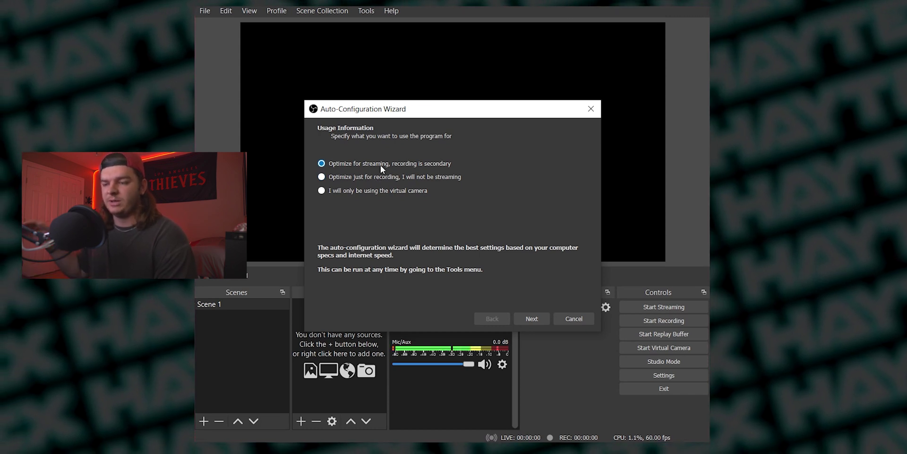
left_click(544, 319)
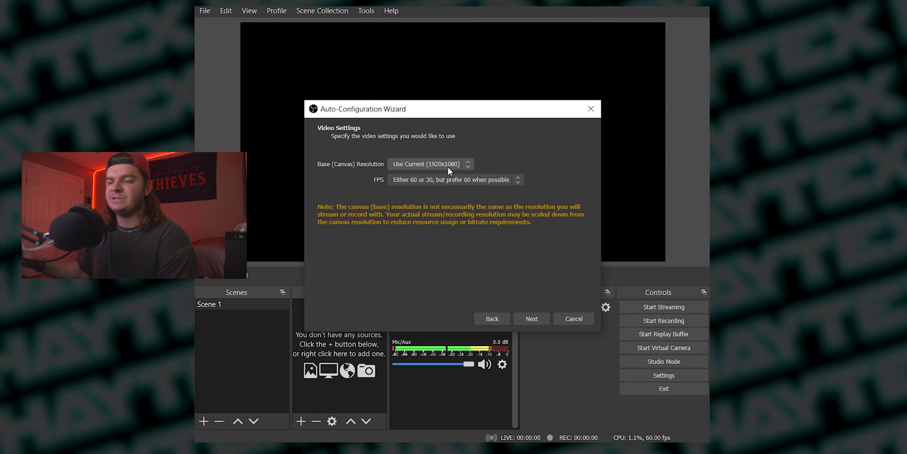
left_click(540, 319)
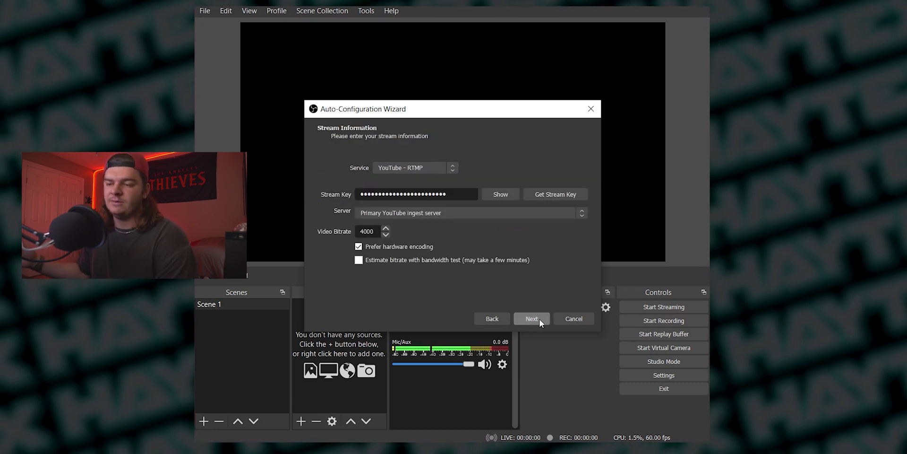
Set the streaming service to YouTube - RTMP instead of Twitch.
left_click(416, 173)
left_click(398, 189)
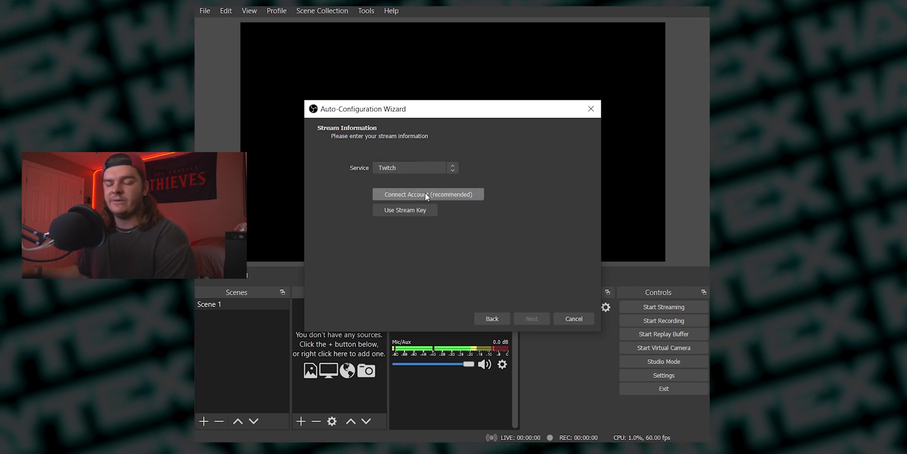
left_click(422, 167)
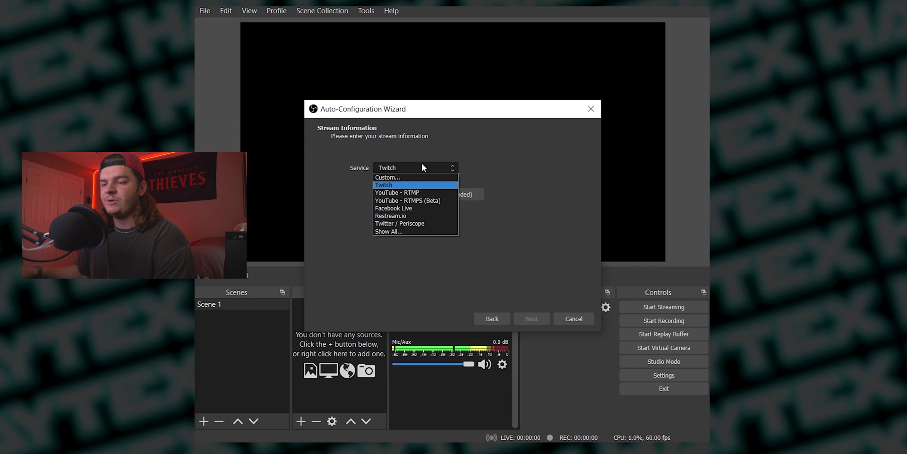
left_click(416, 192)
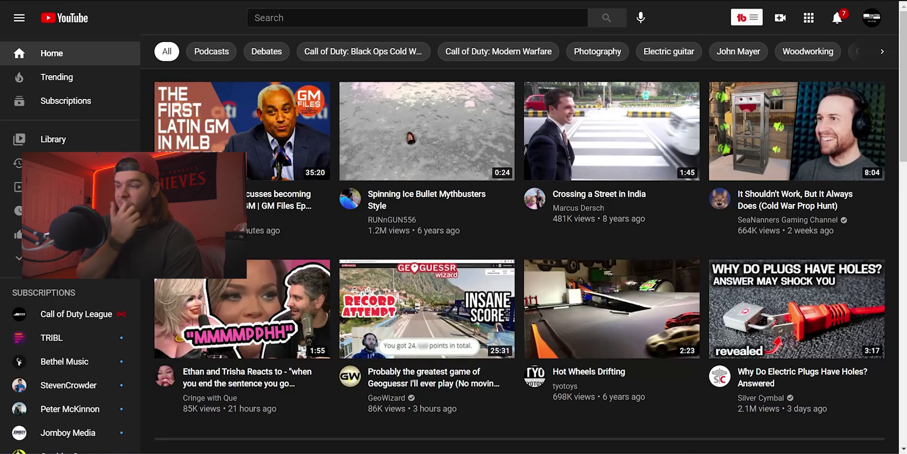
Open YouTube's Go live page from the Create menu.
left_click(780, 19)
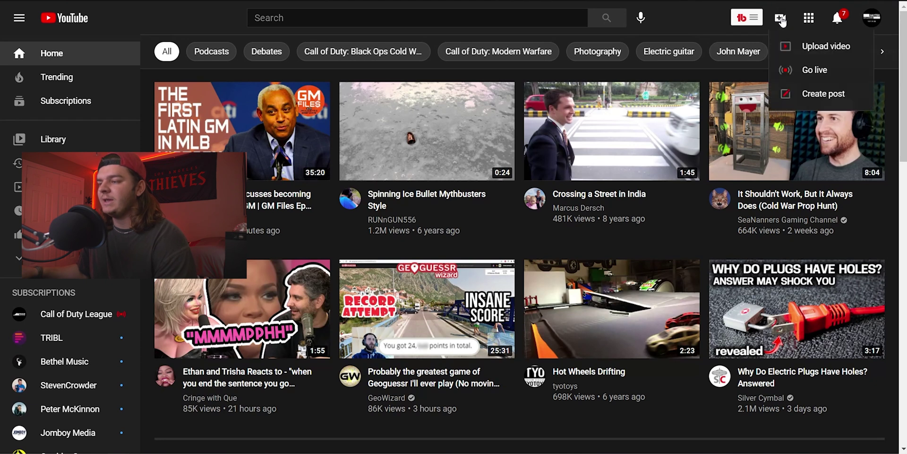
left_click(807, 73)
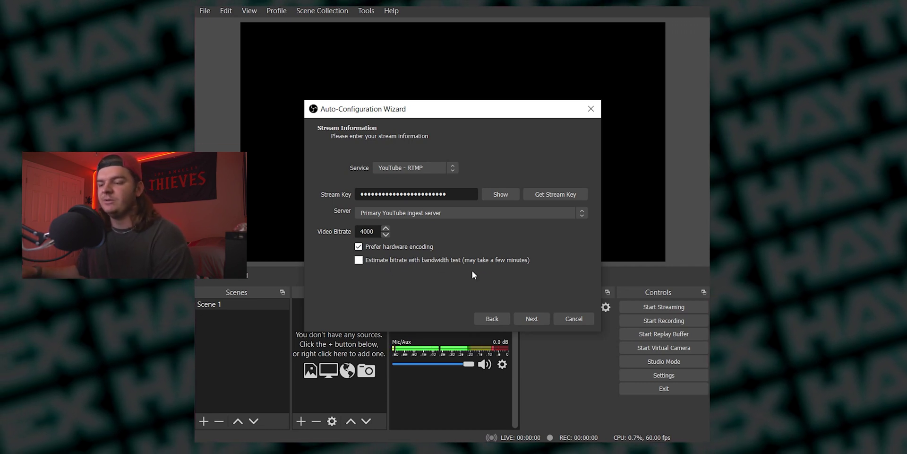
Run the bandwidth test, close the wizard with the recommended settings, and right-click Scene 1.
left_click(542, 318)
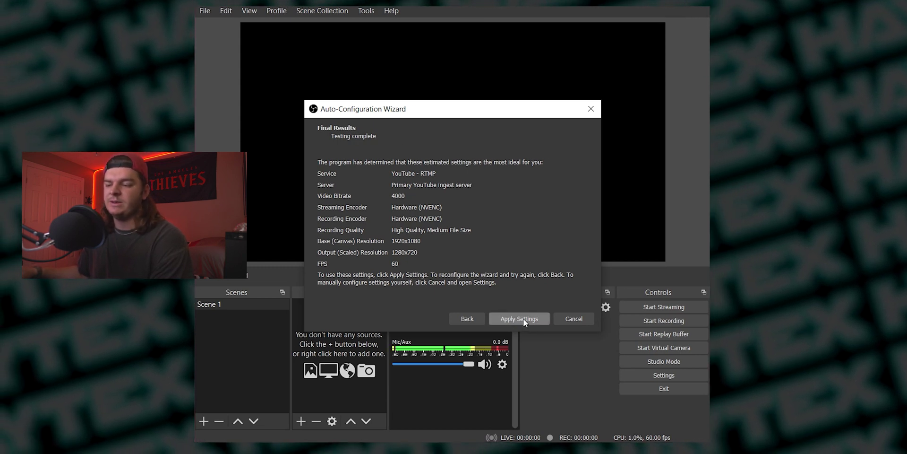
left_click(575, 319)
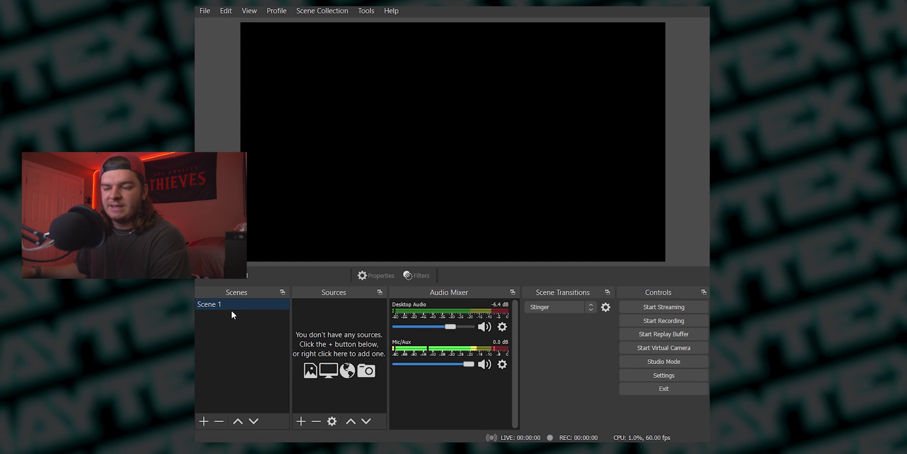
right_click(211, 306)
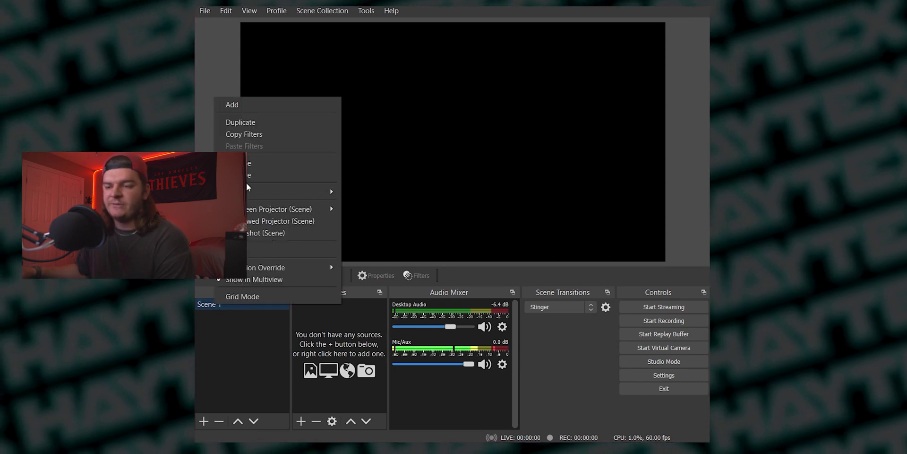
Rename Scene 1 to Gameplay, dismissing the warning that one scene must remain.
left_click(246, 164)
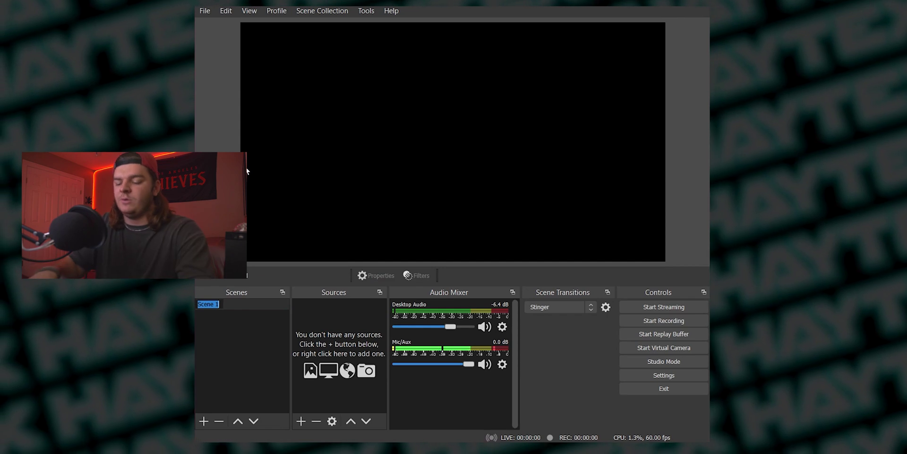
type("Gameplay")
key("Return")
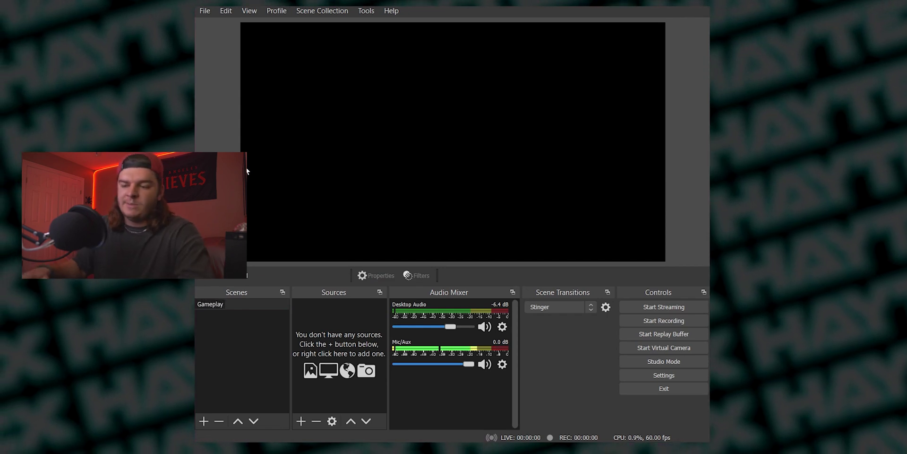
left_click(236, 341)
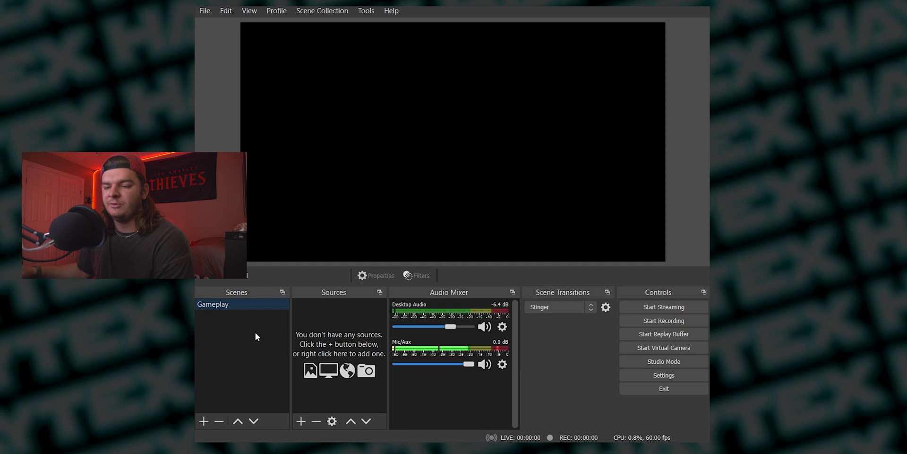
left_click(218, 421)
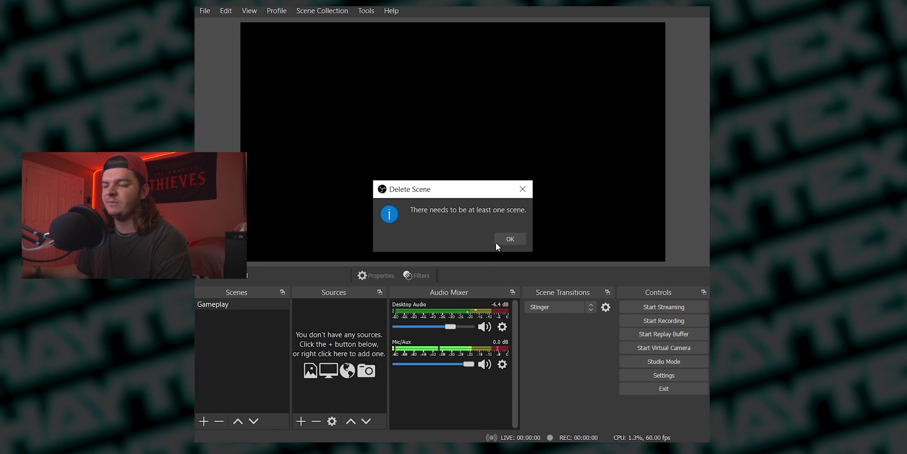
left_click(510, 239)
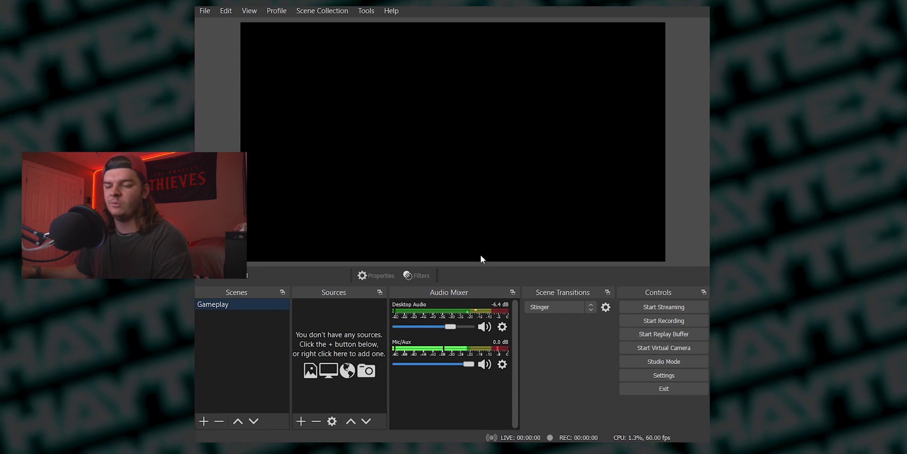
Add a second scene named BRB, then reselect Gameplay.
left_click(203, 420)
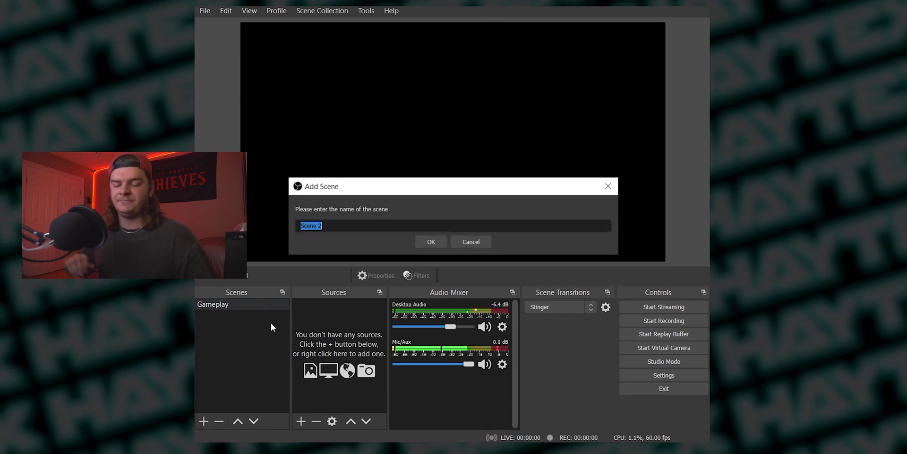
type("BRB")
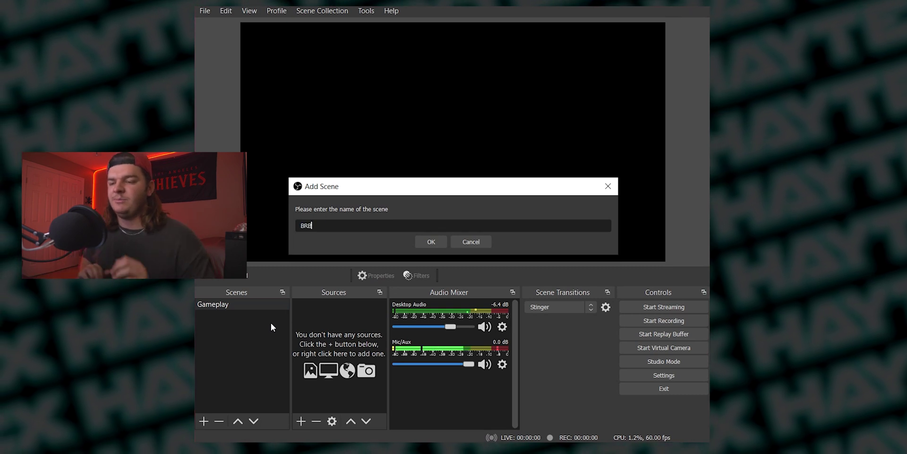
left_click(437, 240)
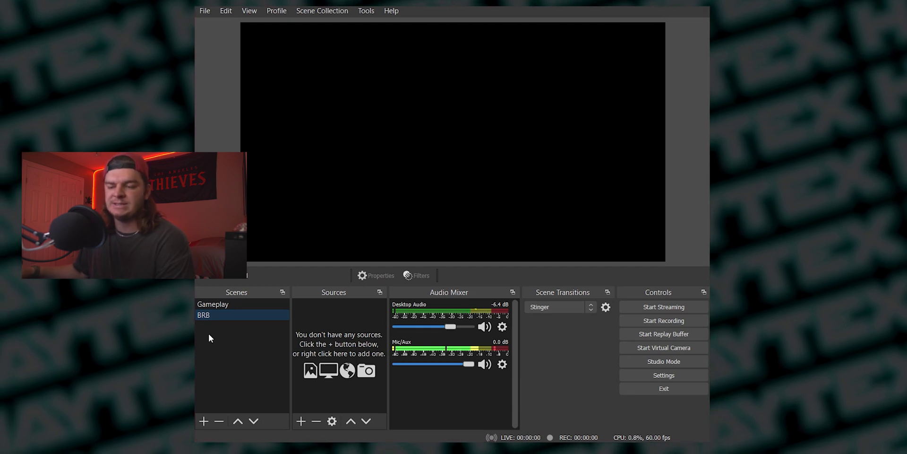
left_click(215, 304)
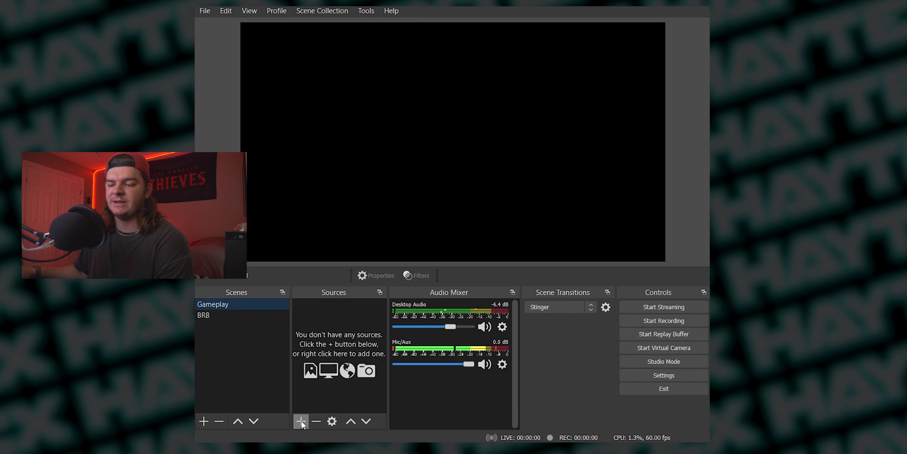
Add a Game Capture source to Gameplay, capturing any fullscreen application.
left_click(301, 422)
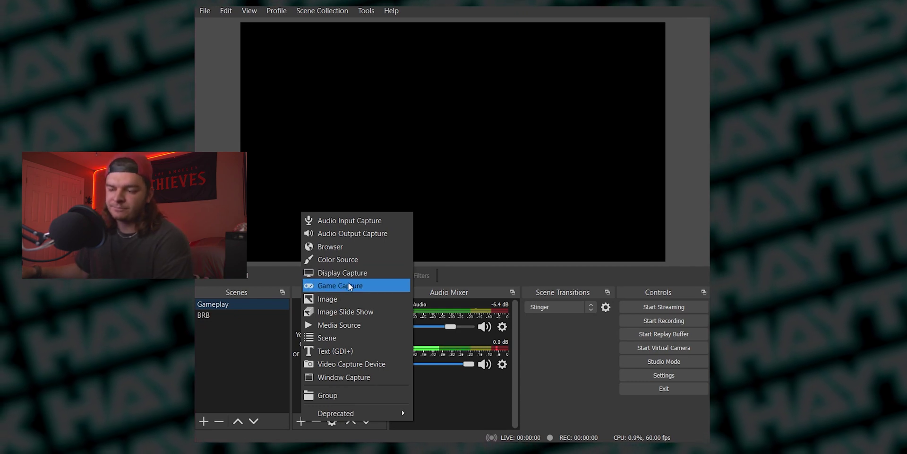
left_click(347, 283)
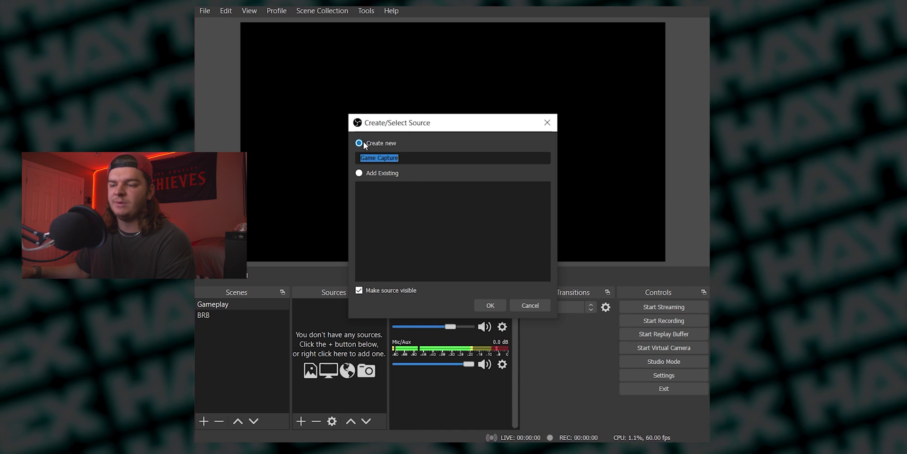
left_click(490, 305)
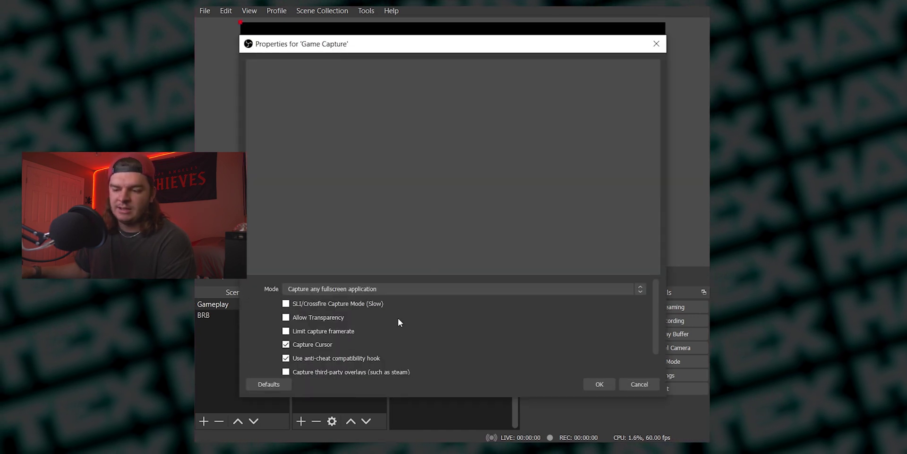
scroll(406, 324, "down", 2)
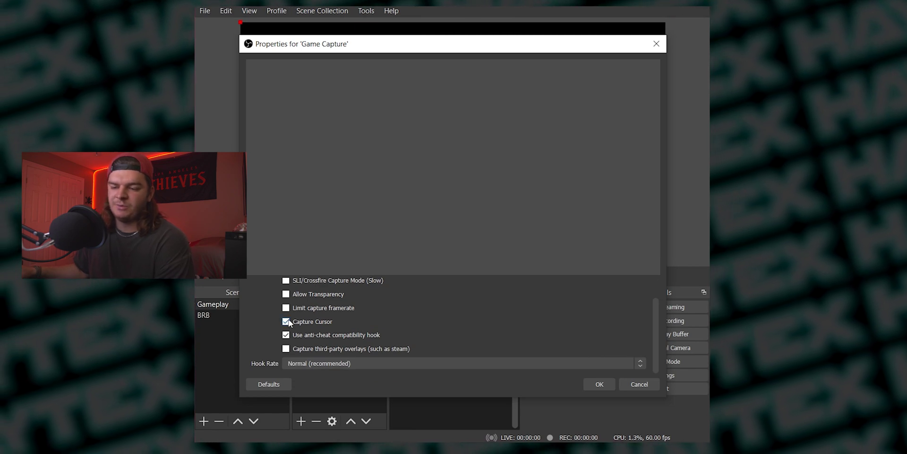
scroll(376, 325, "up", 2)
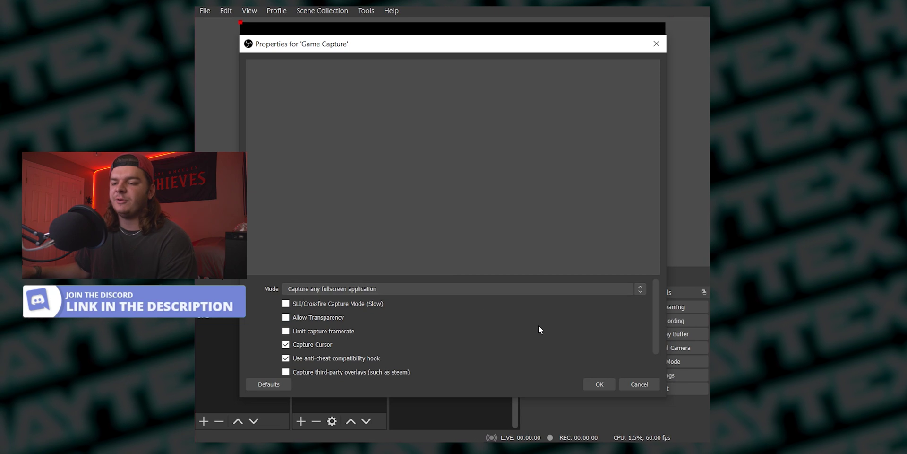
left_click(599, 384)
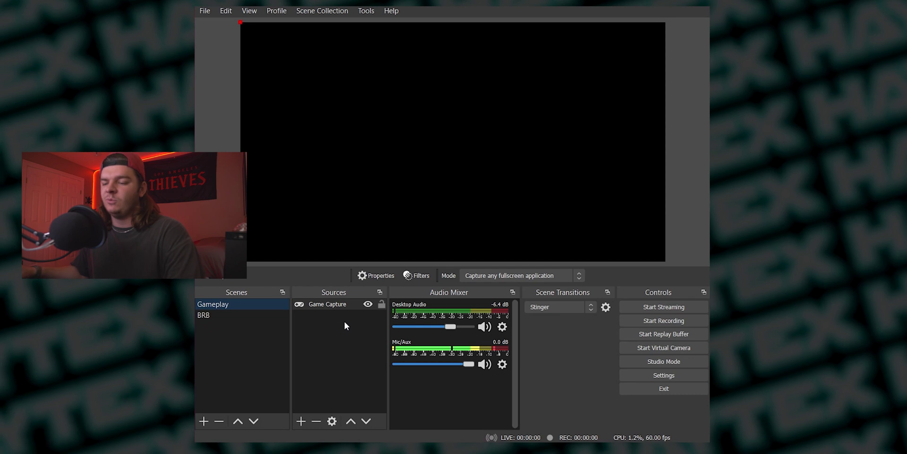
Remove the Game Capture source from the Gameplay scene.
right_click(332, 305)
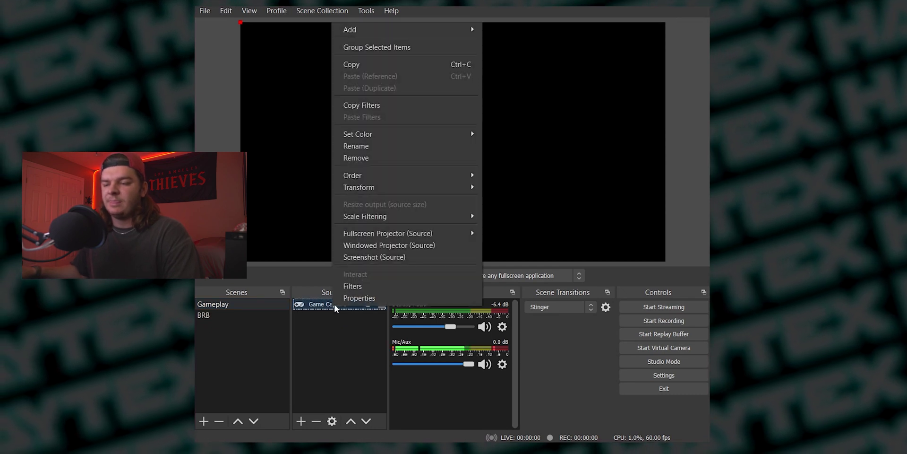
left_click(369, 159)
left_click(494, 239)
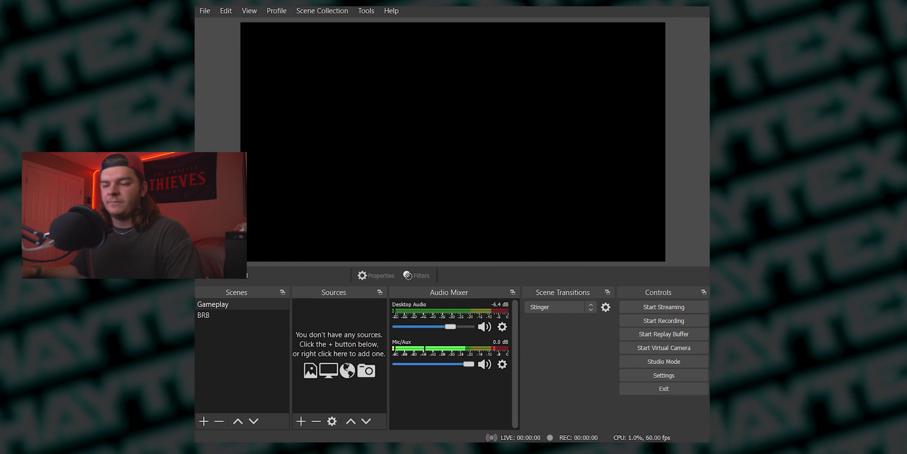
Add a Display Capture source capturing Display 2.
left_click(301, 421)
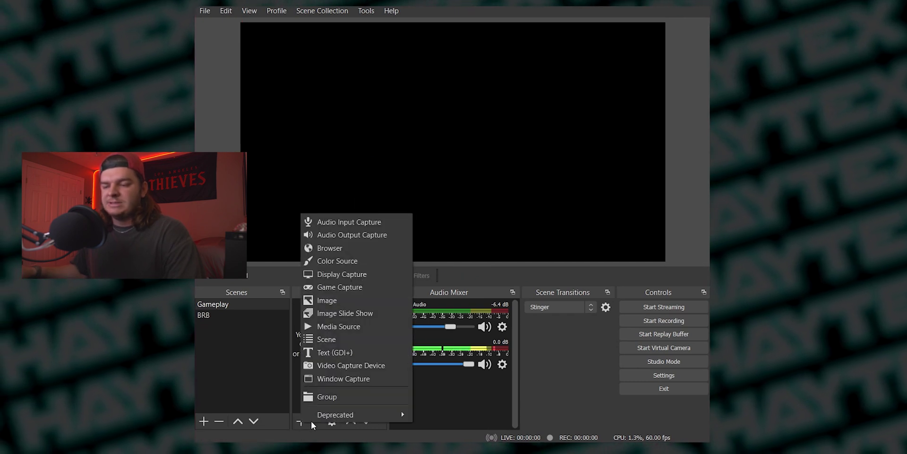
left_click(337, 274)
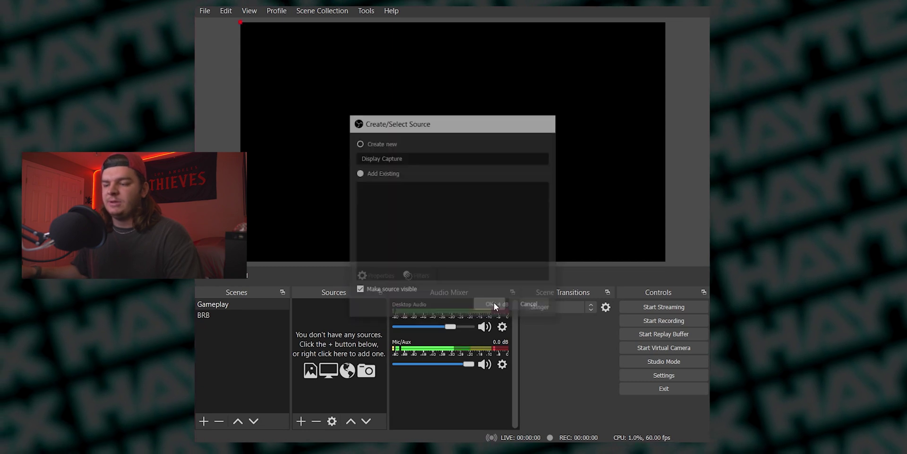
left_click(495, 302)
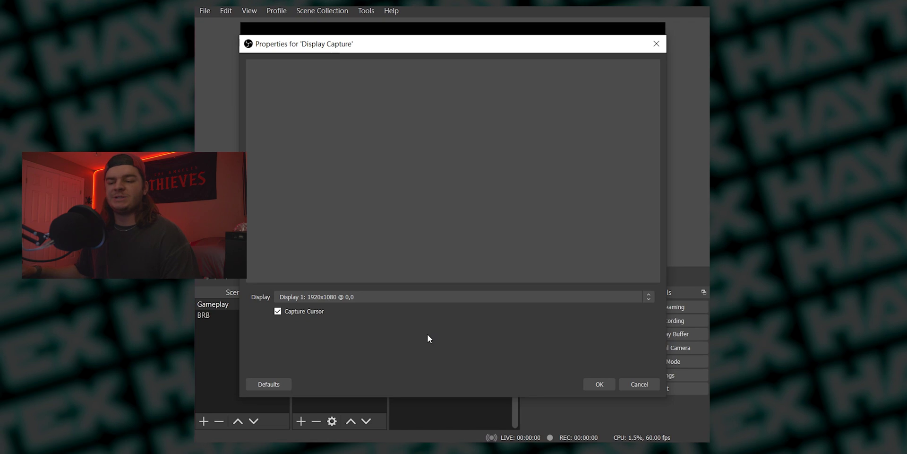
left_click(341, 298)
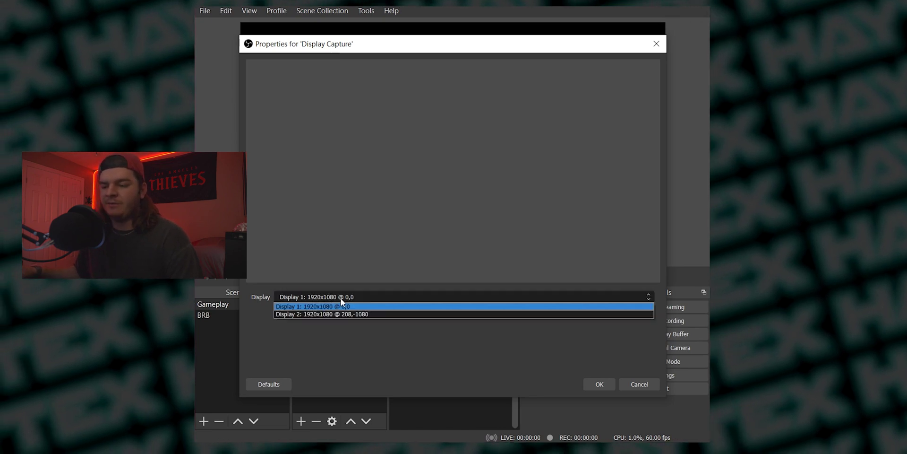
left_click(337, 314)
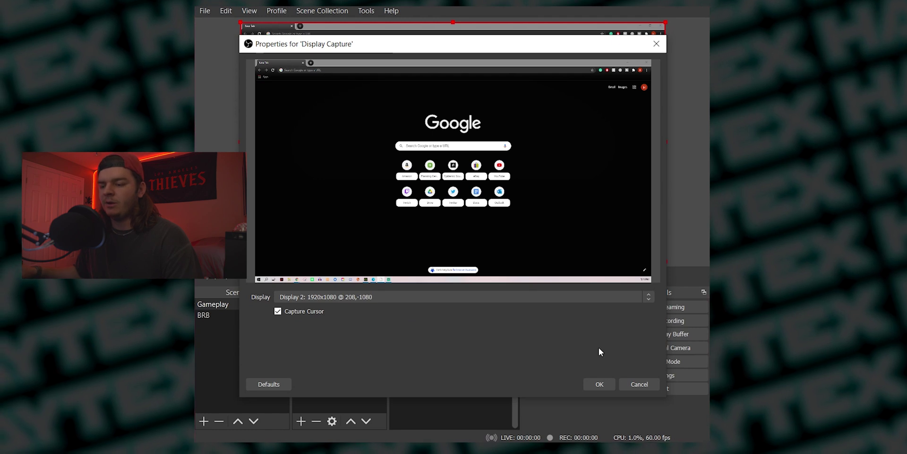
left_click(606, 388)
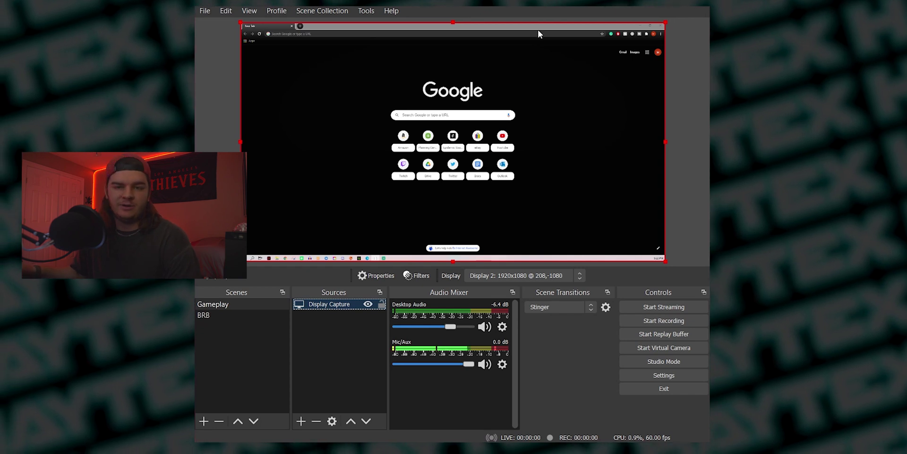
Add an Audio Input Capture source, close its properties, then choose to remove it.
left_click(322, 354)
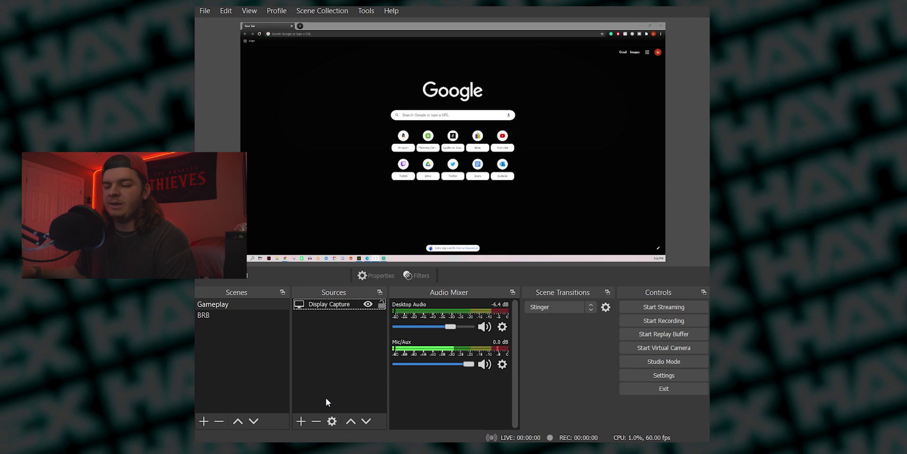
left_click(301, 421)
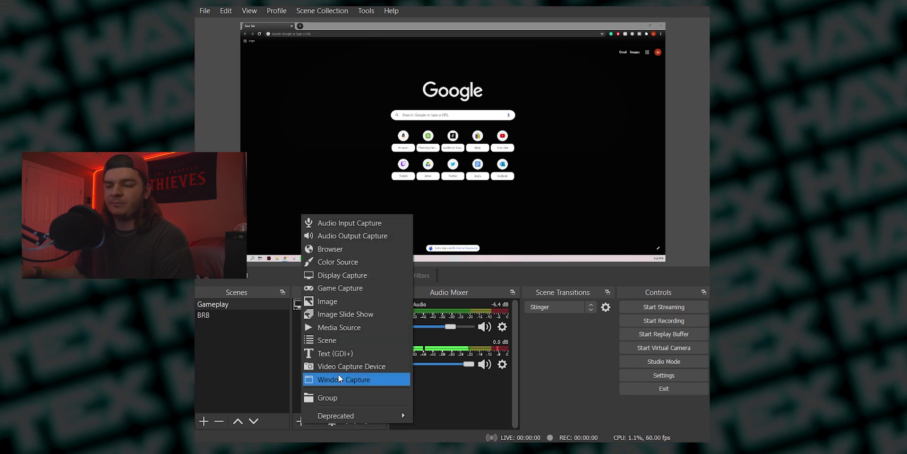
left_click(348, 225)
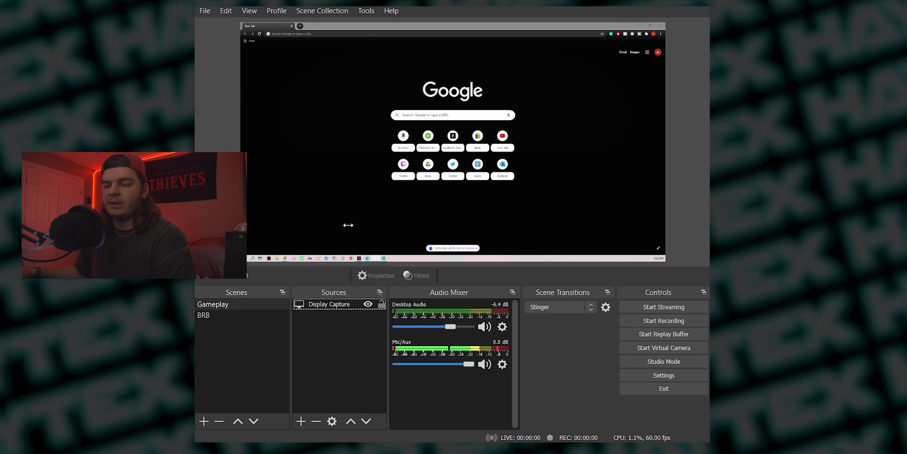
left_click(485, 302)
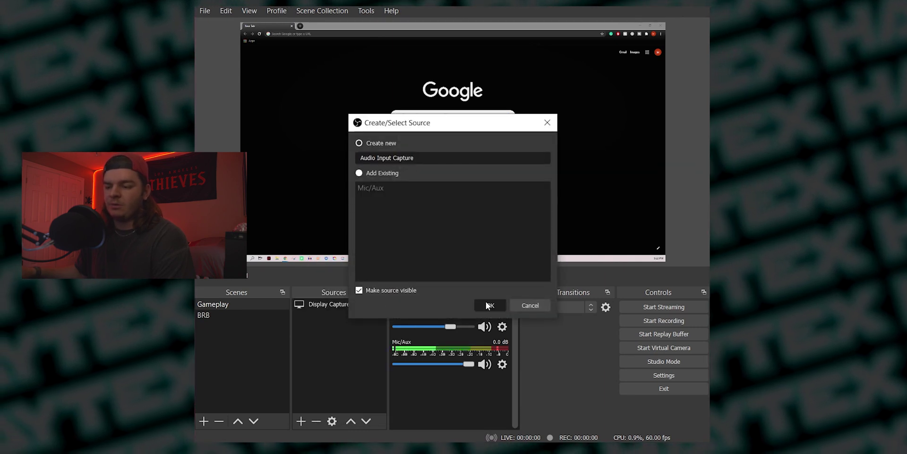
left_click(312, 69)
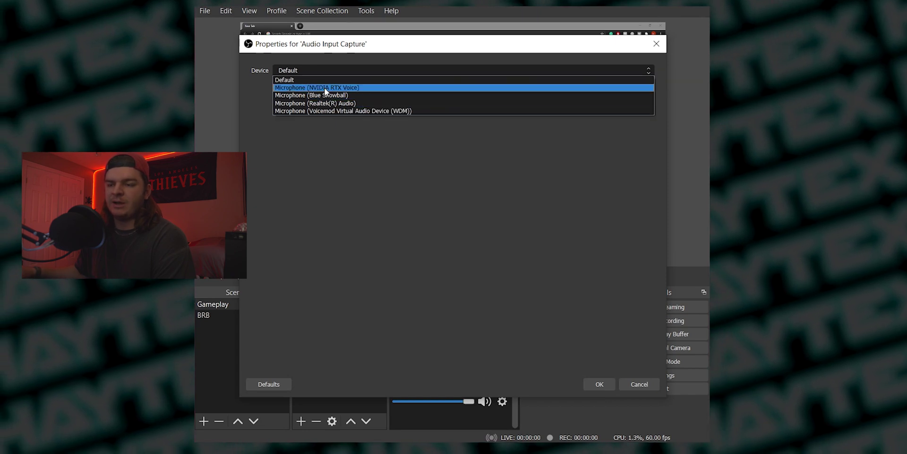
left_click(638, 384)
left_click(639, 384)
right_click(337, 304)
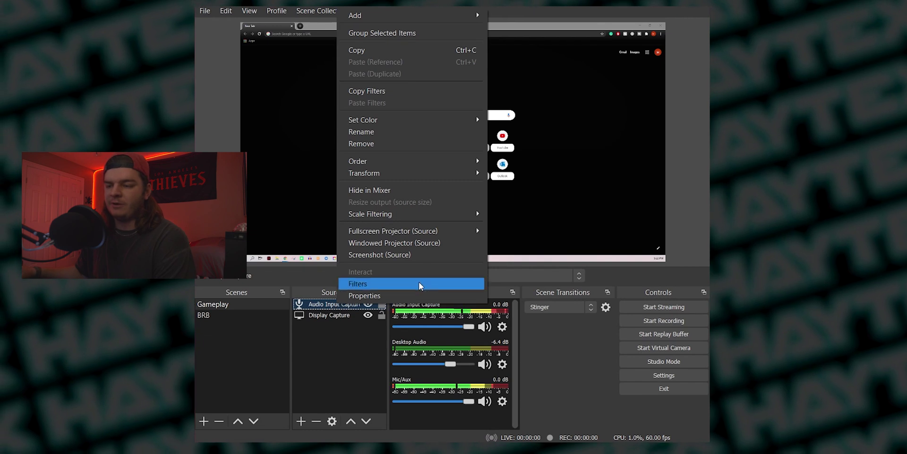
left_click(370, 145)
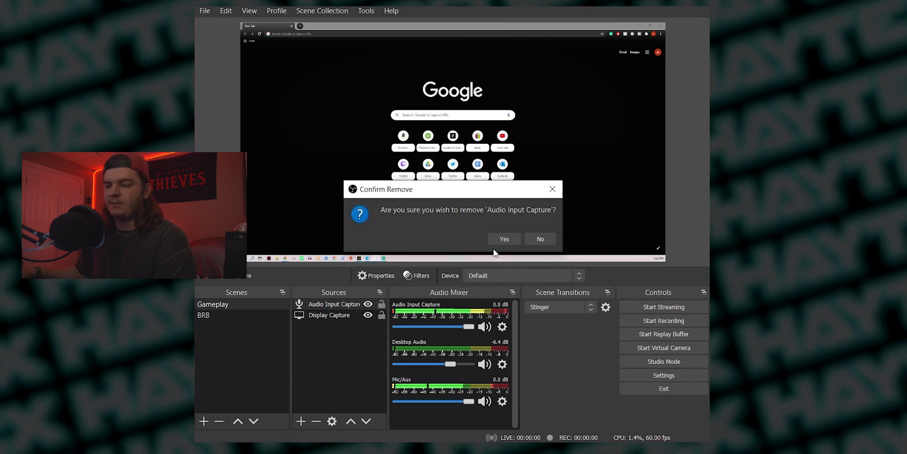
Confirm removing Audio Input Capture, then add an Audio Output Capture source and check its devices.
left_click(500, 239)
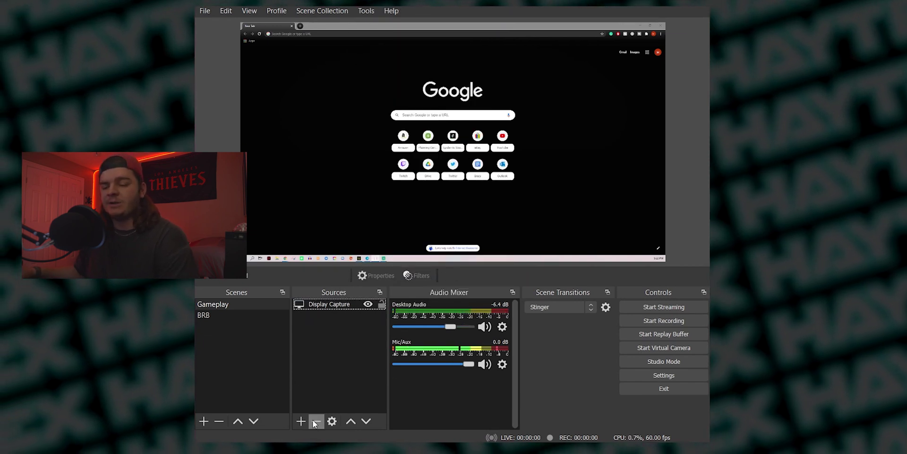
left_click(300, 421)
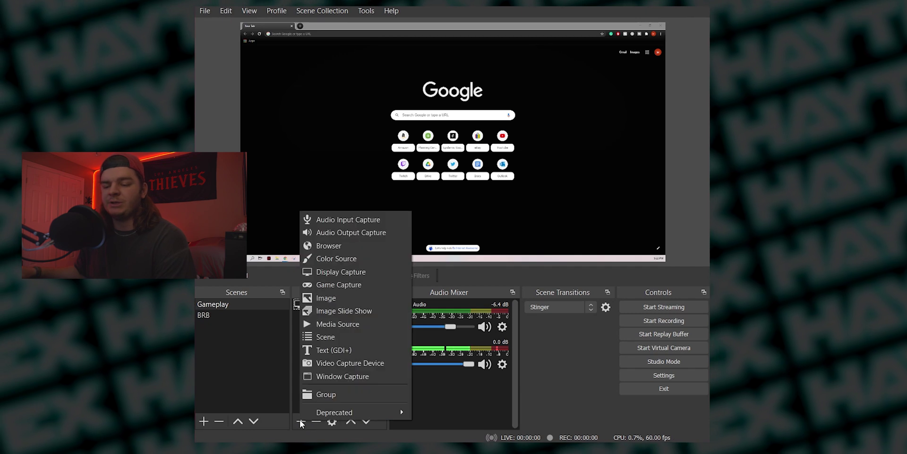
left_click(368, 232)
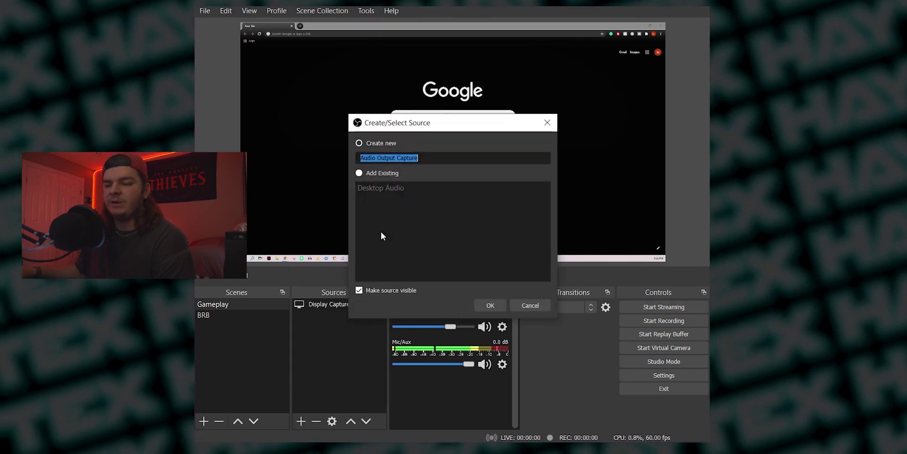
left_click(492, 305)
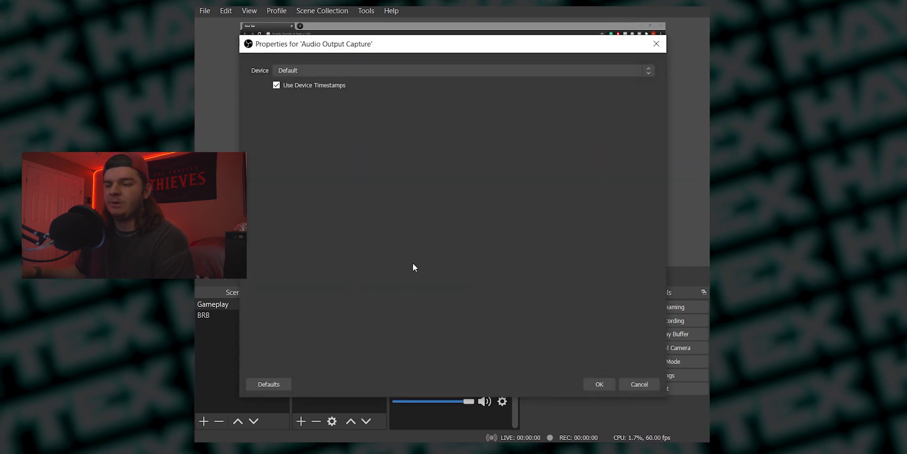
left_click(312, 70)
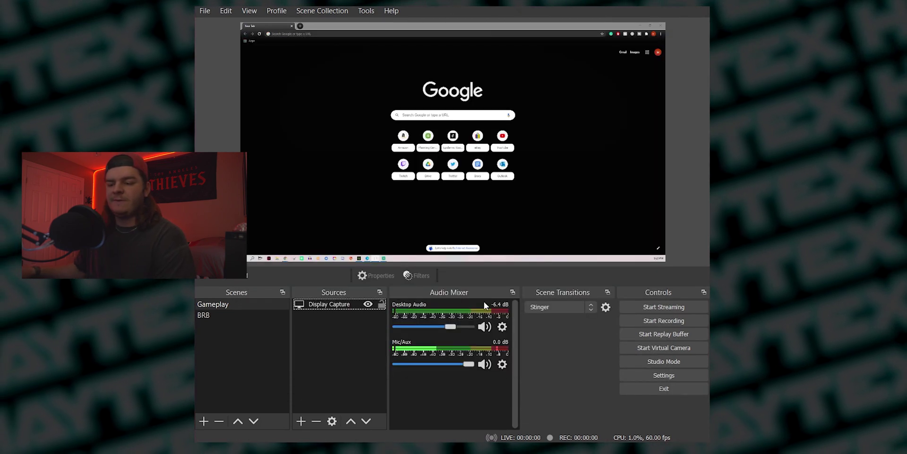
left_click(502, 327)
left_click(503, 327)
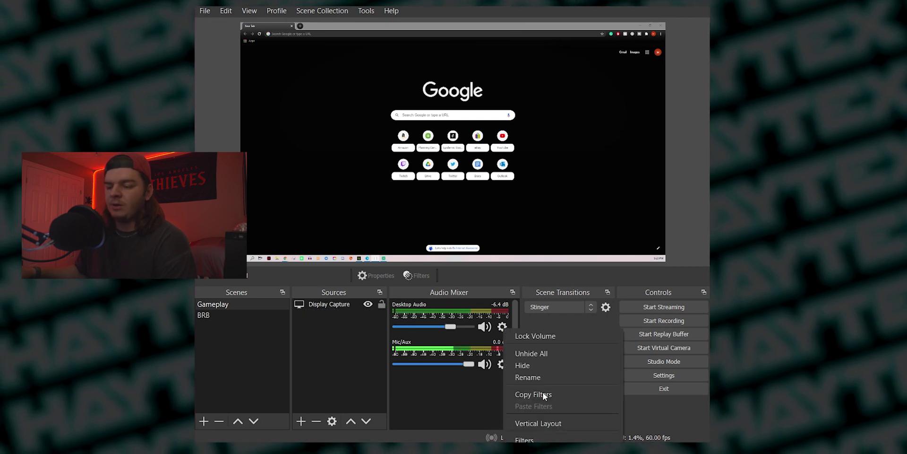
left_click(527, 451)
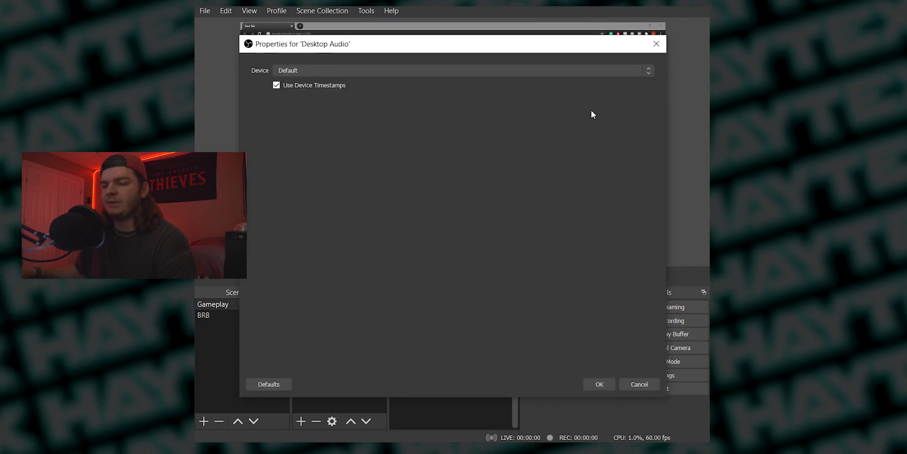
left_click(297, 71)
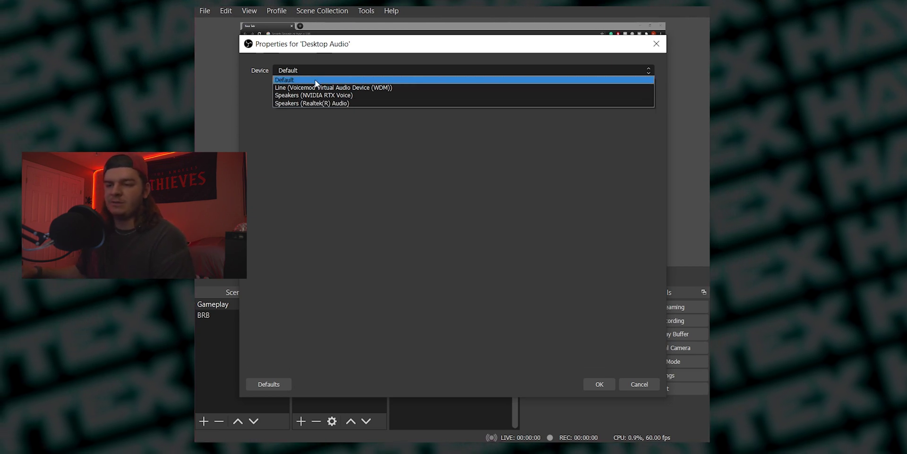
left_click(634, 384)
left_click(638, 383)
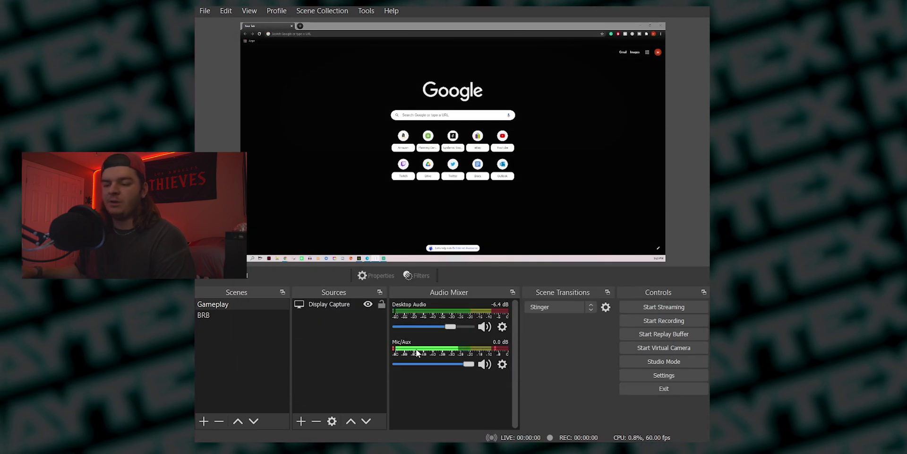
left_click(502, 366)
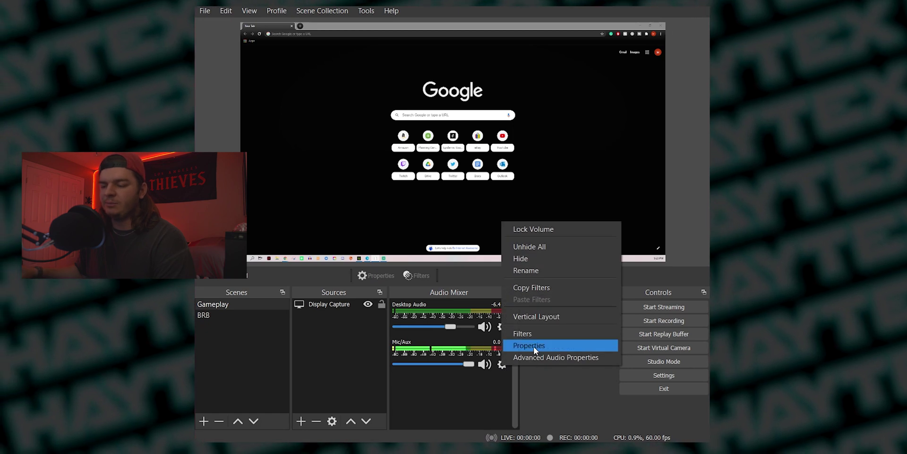
left_click(535, 349)
left_click(337, 70)
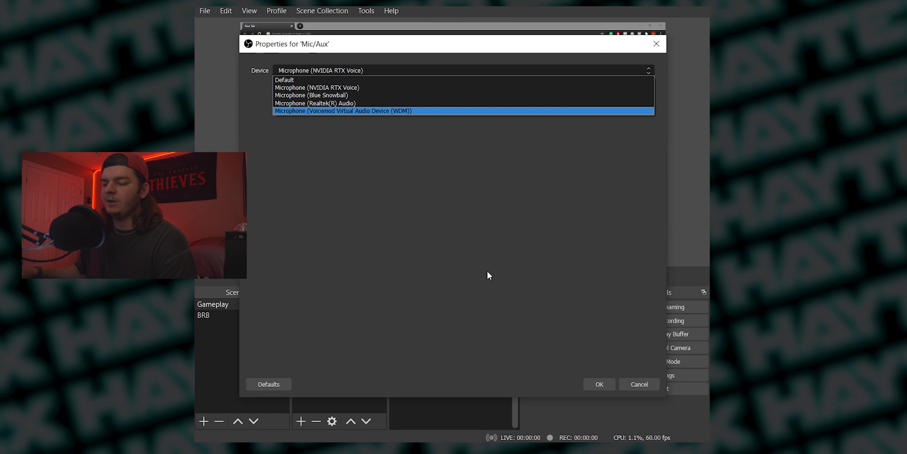
left_click(635, 385)
left_click(639, 383)
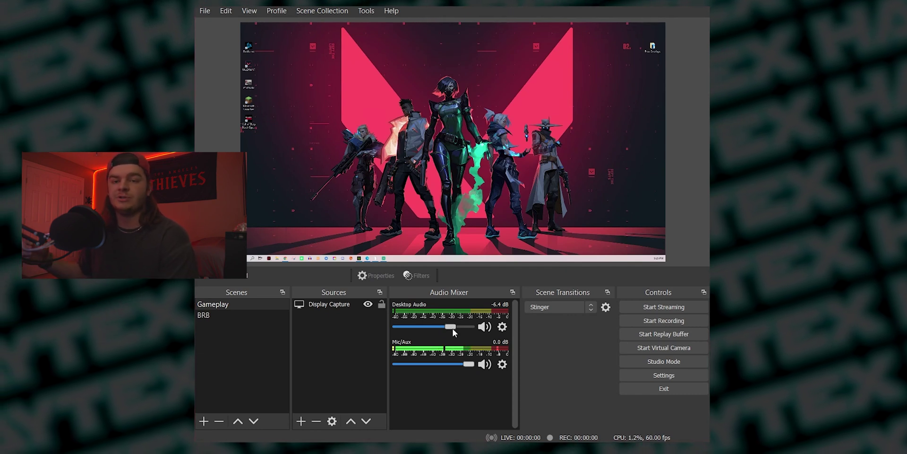
Add an Image source without a file, then remove it again.
left_click(301, 421)
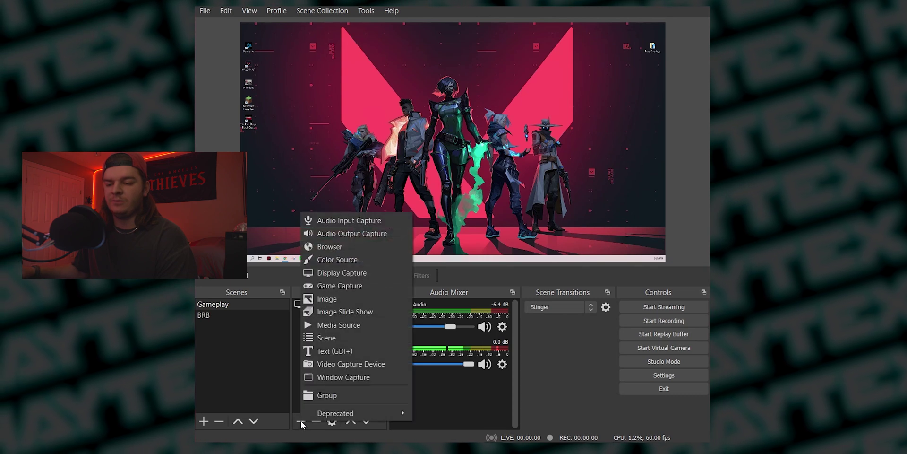
left_click(338, 299)
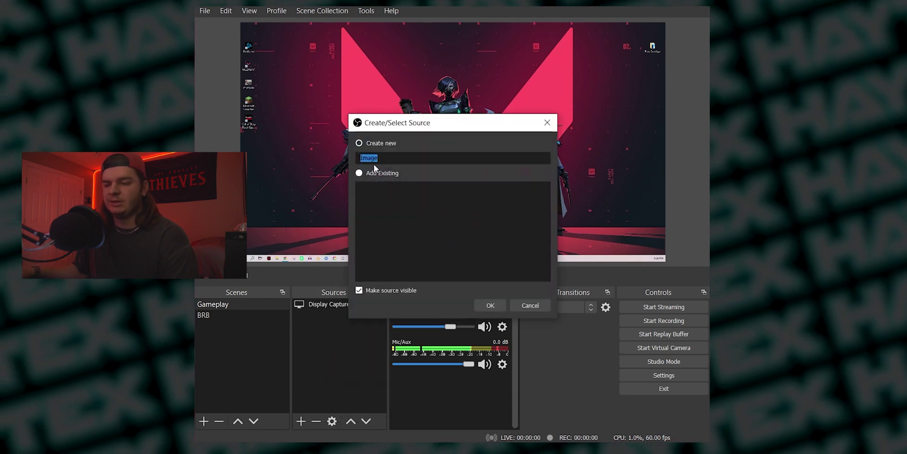
left_click(492, 301)
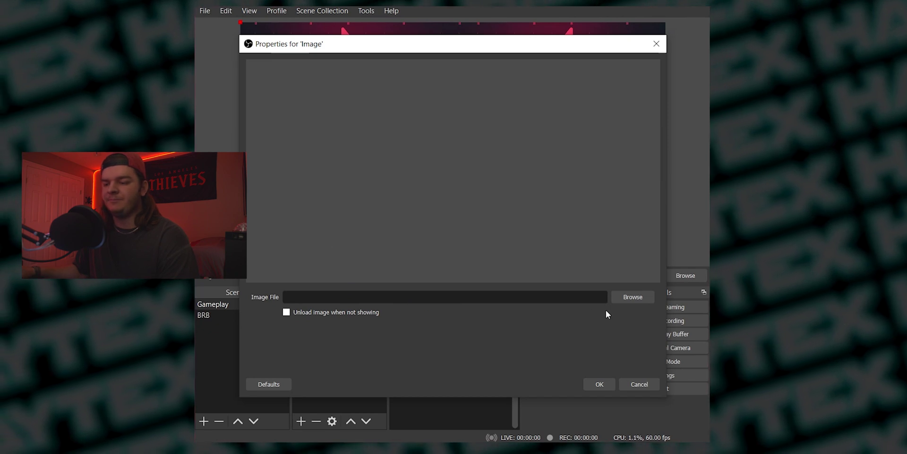
left_click(643, 385)
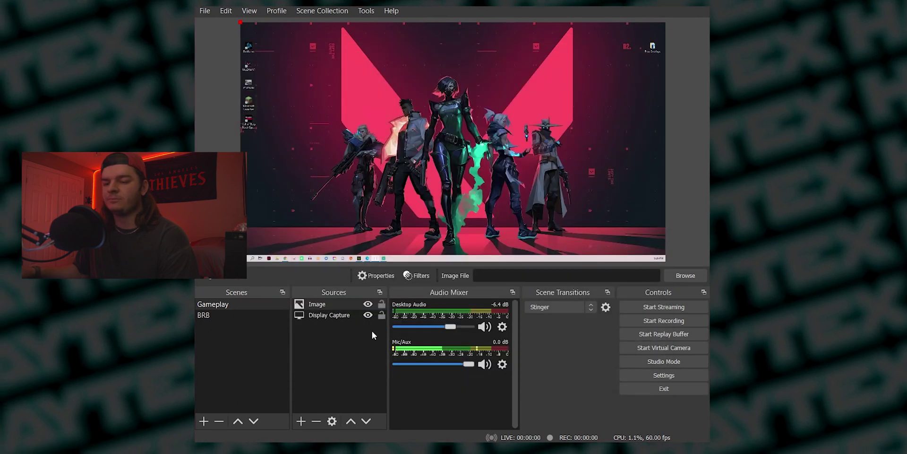
right_click(314, 305)
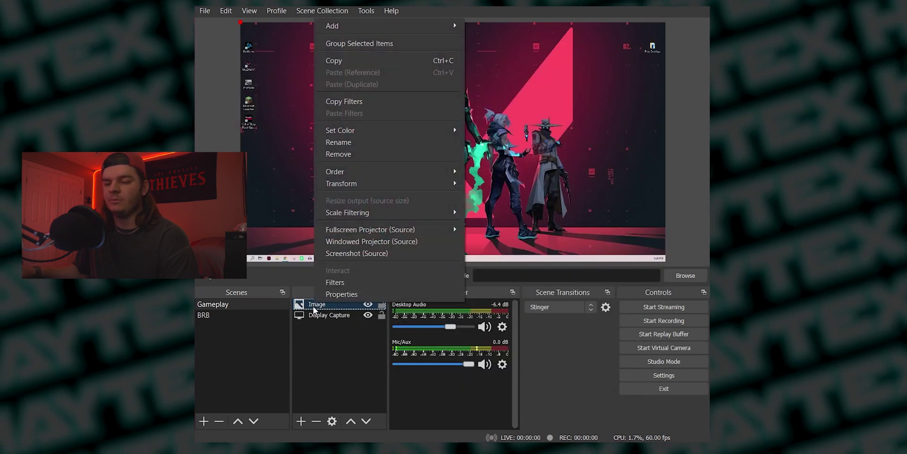
left_click(355, 154)
left_click(481, 237)
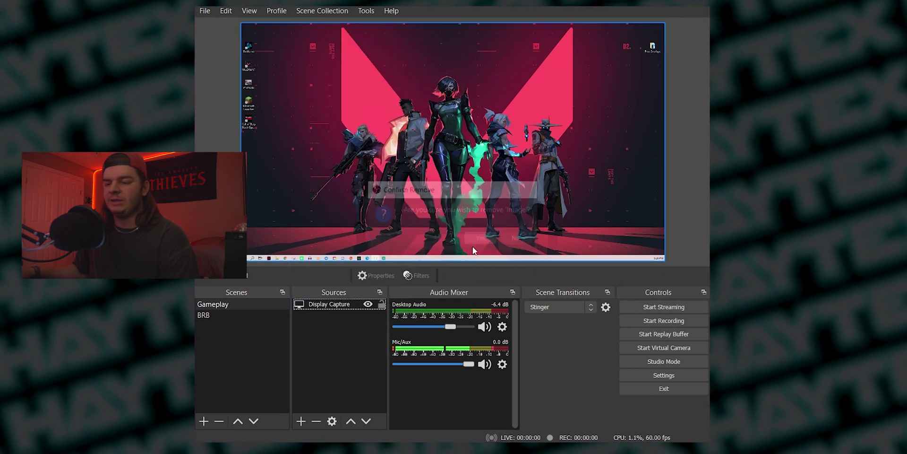
Toggle Display Capture's visibility off and on, then lock it in place.
left_click(368, 304)
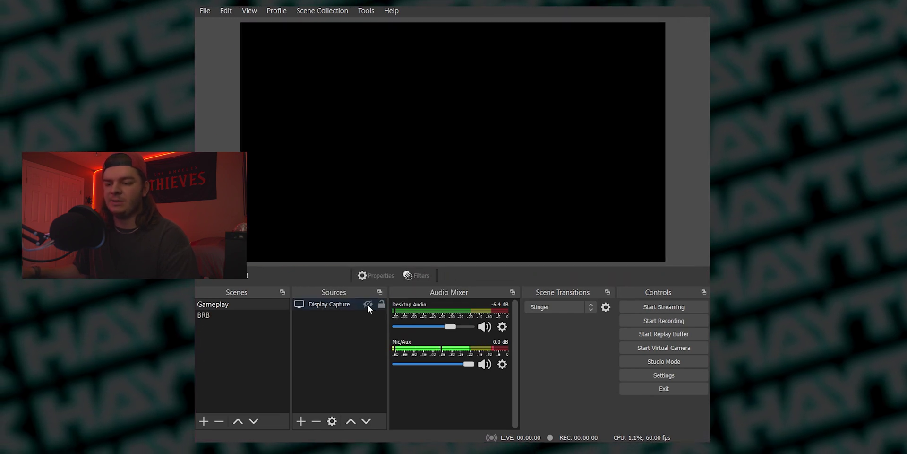
left_click(367, 304)
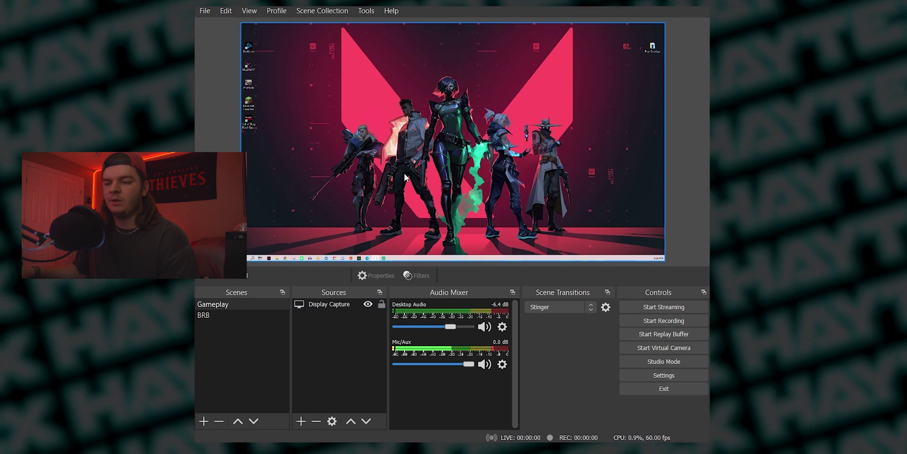
left_click(417, 140)
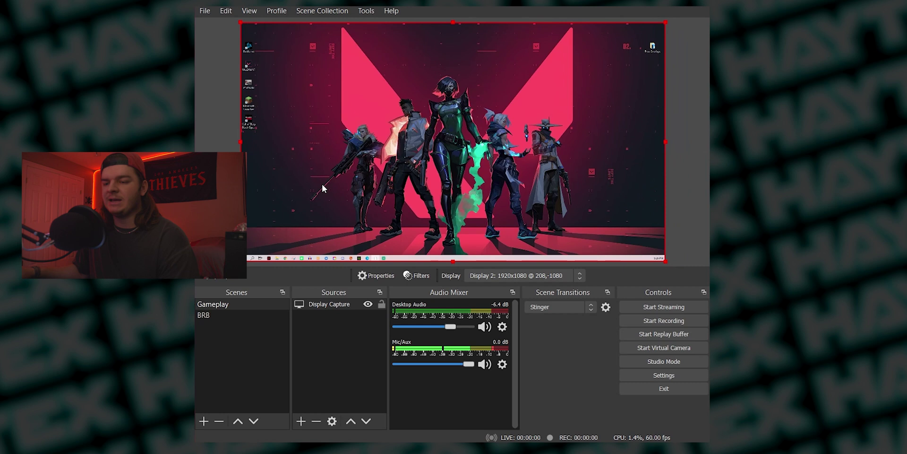
left_click(224, 140)
left_click(334, 127)
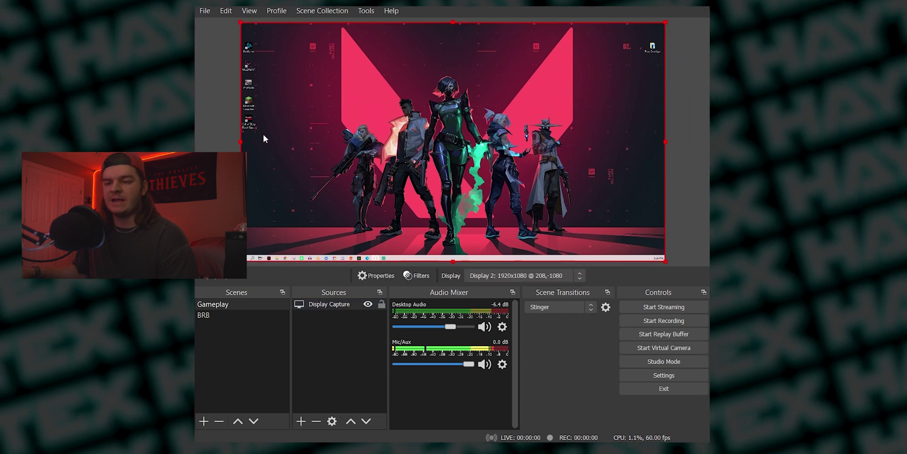
left_click(222, 143)
left_click(382, 305)
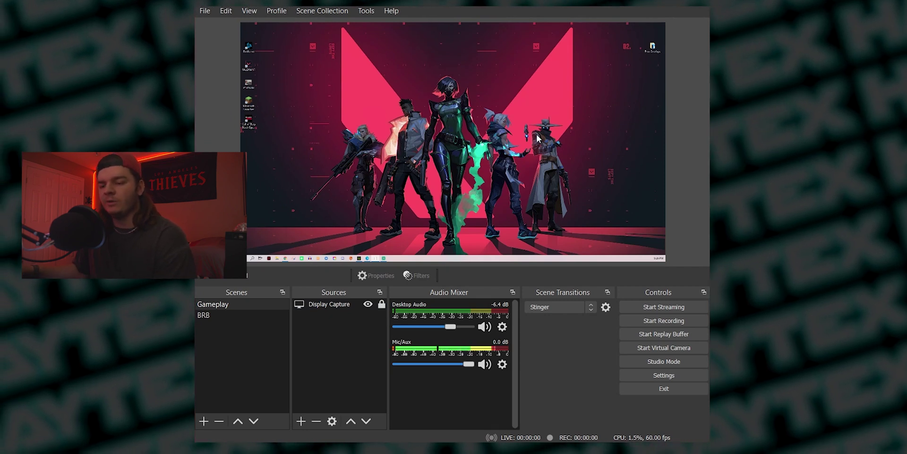
Add a Video Capture Device source using the e2eSoft iVCam camera.
left_click(302, 421)
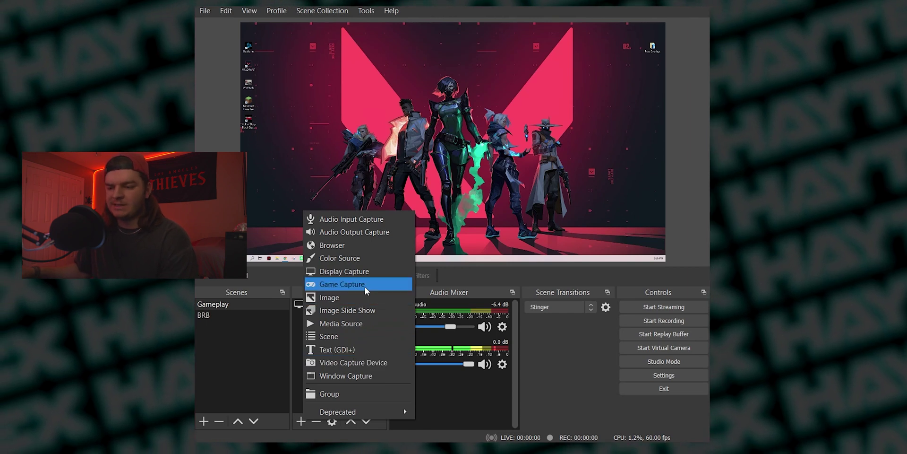
left_click(344, 362)
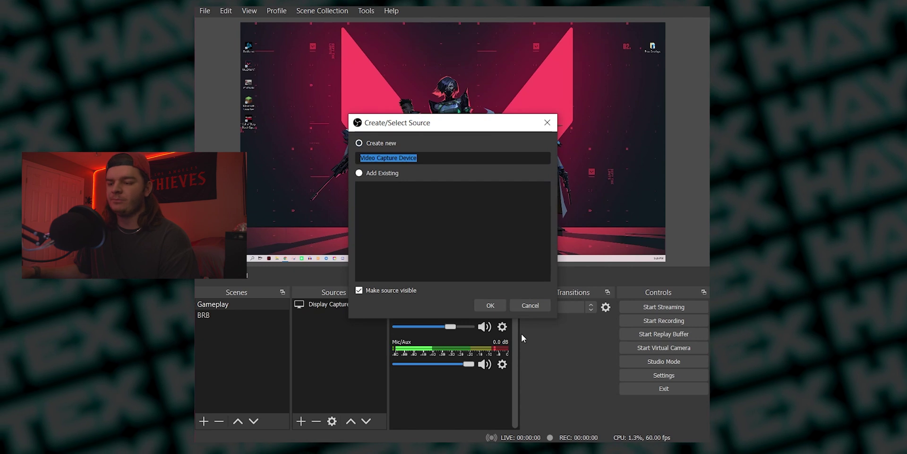
left_click(490, 305)
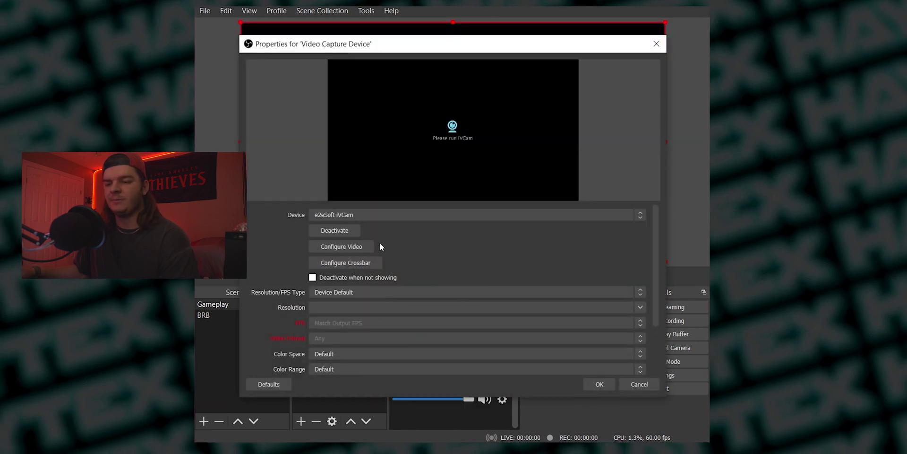
left_click(352, 214)
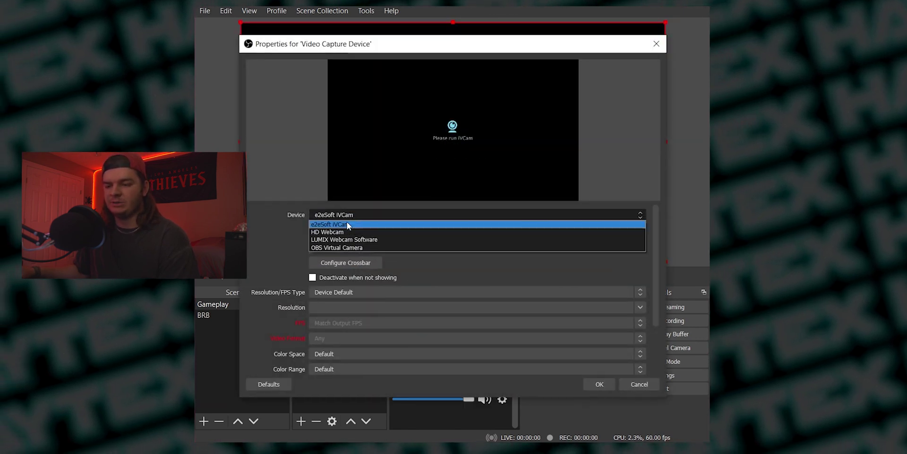
left_click(350, 224)
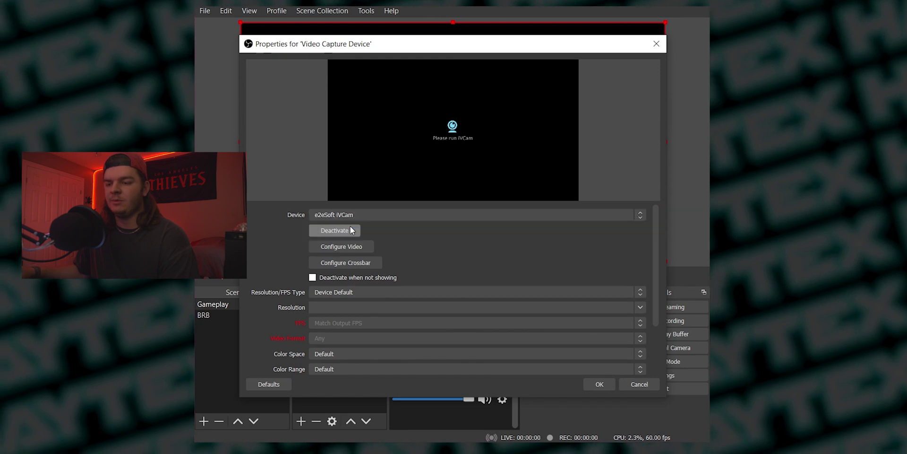
left_click(600, 384)
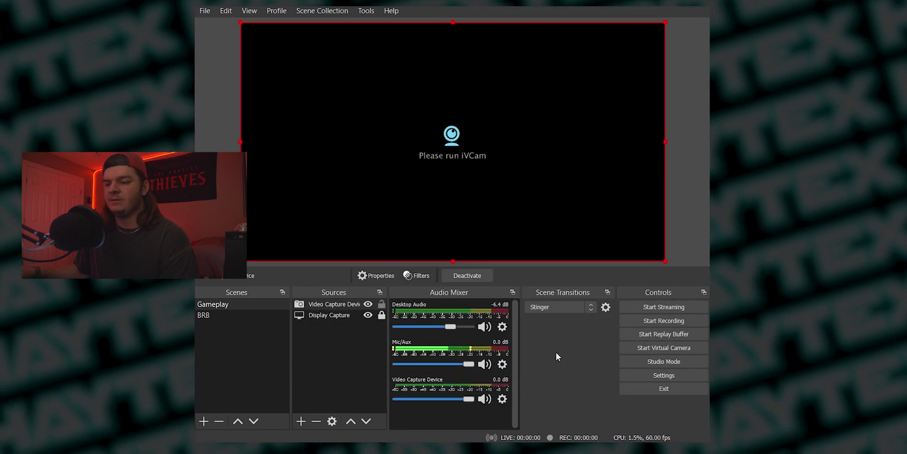
Shrink the webcam into a small box at the upper left of the desktop capture.
left_click_drag(666, 262, 364, 91)
left_click_drag(305, 55, 306, 136)
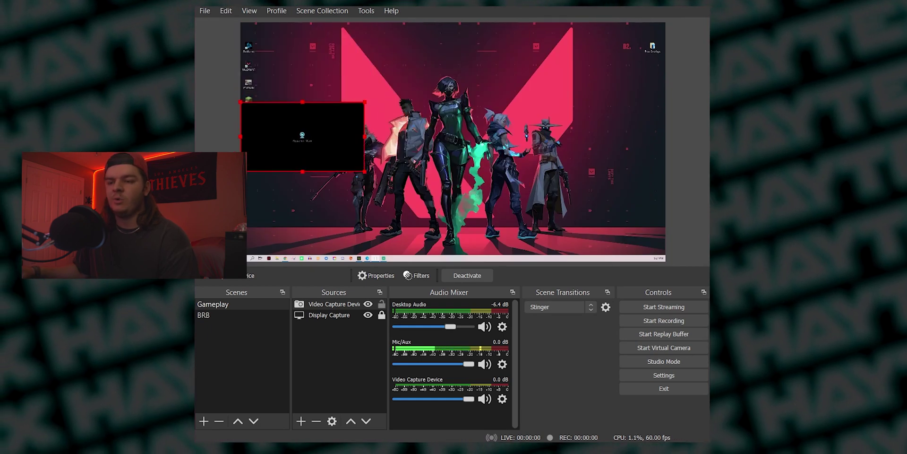
left_click(472, 198)
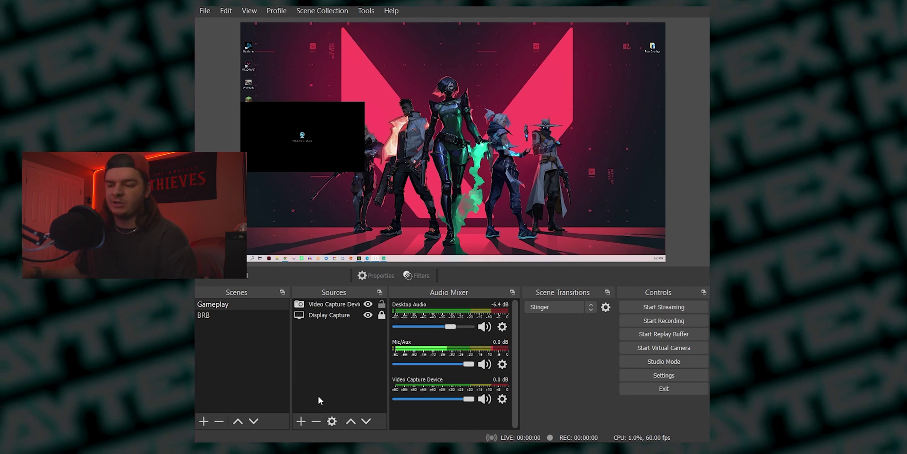
left_click(301, 420)
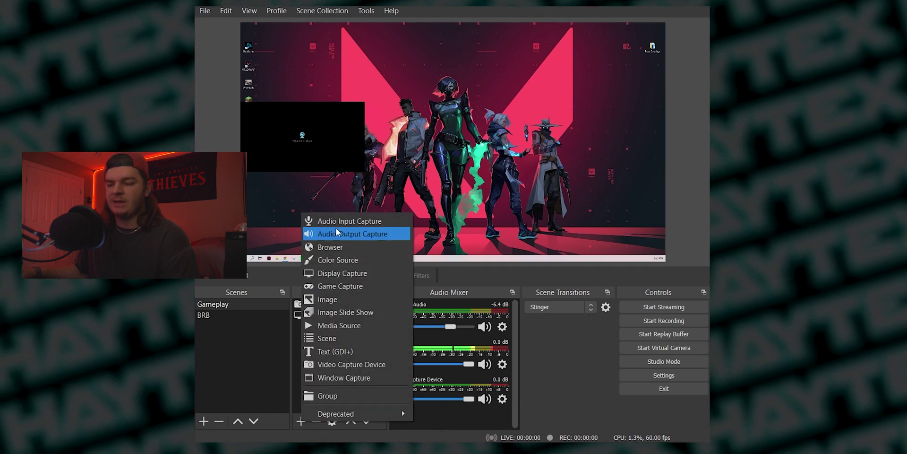
Abandon adding an Image source and switch to the empty BRB scene.
left_click(331, 300)
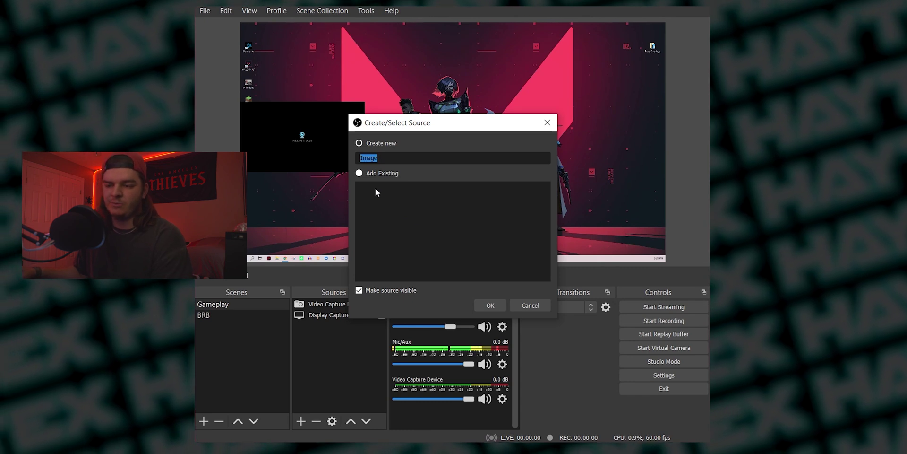
left_click(530, 305)
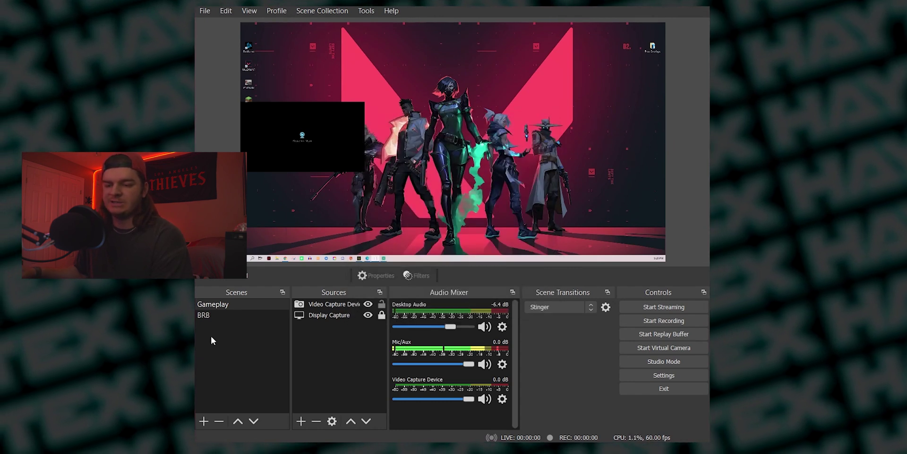
left_click(206, 316)
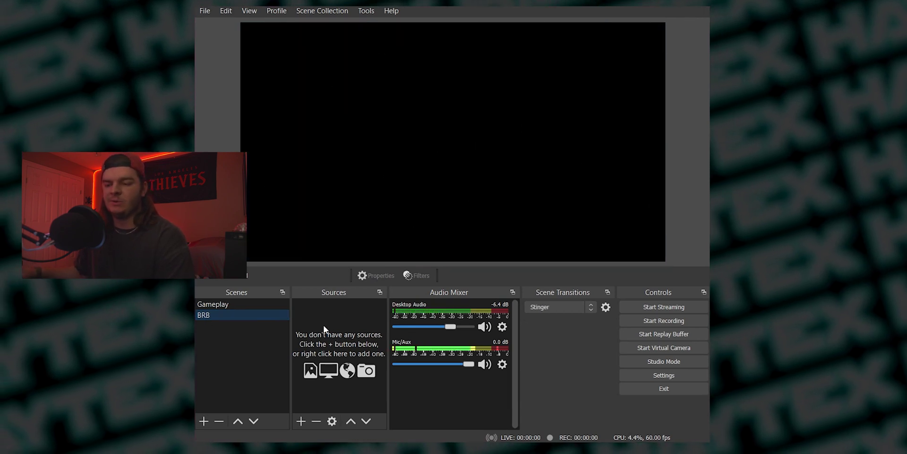
Add the existing Video Capture Device webcam source to the BRB scene.
left_click(301, 421)
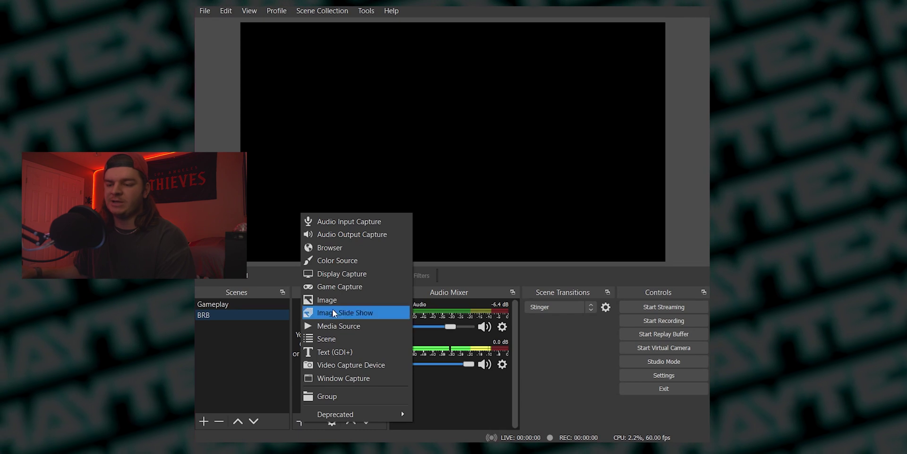
left_click(355, 368)
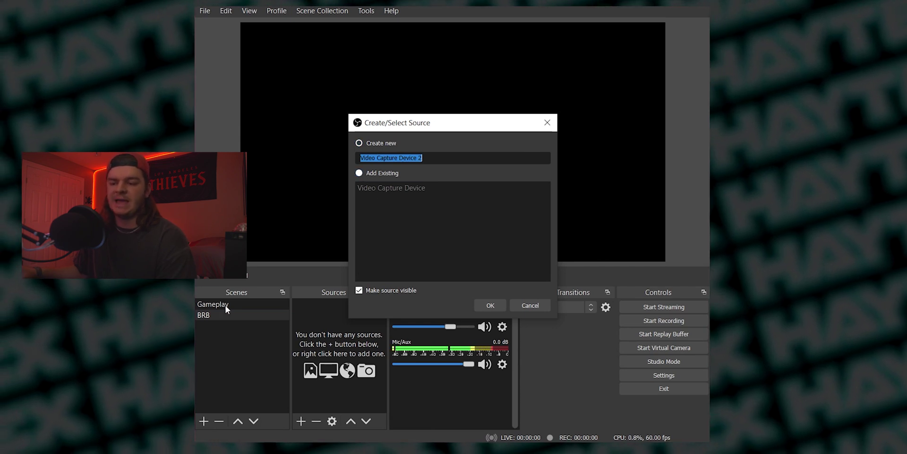
left_click(364, 173)
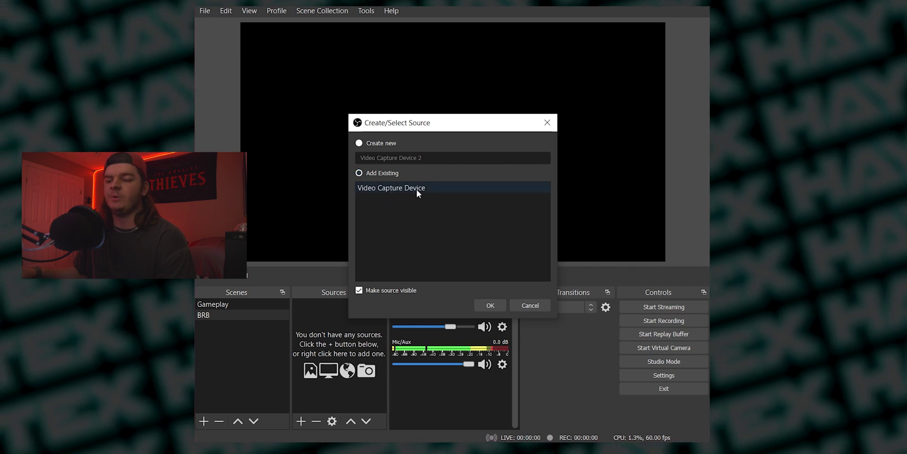
left_click(392, 187)
left_click(491, 304)
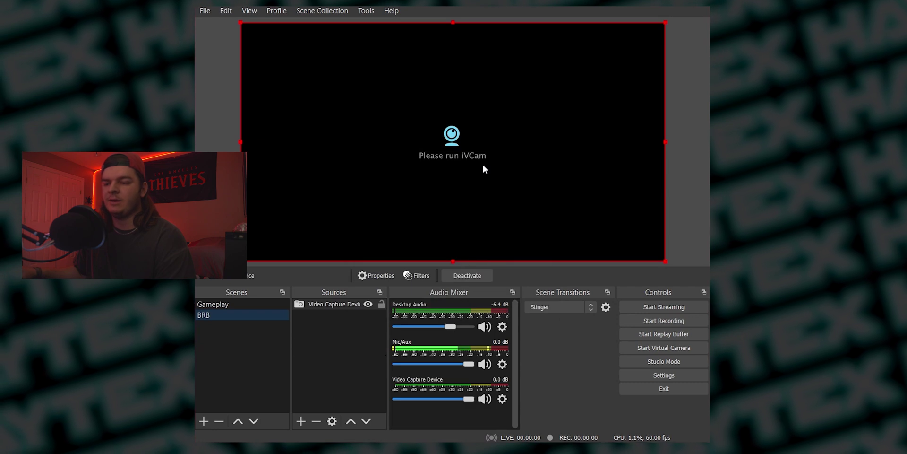
Shrink the webcam in BRB and move it to the canvas centre.
left_click_drag(666, 260, 577, 209)
left_click_drag(373, 109, 411, 126)
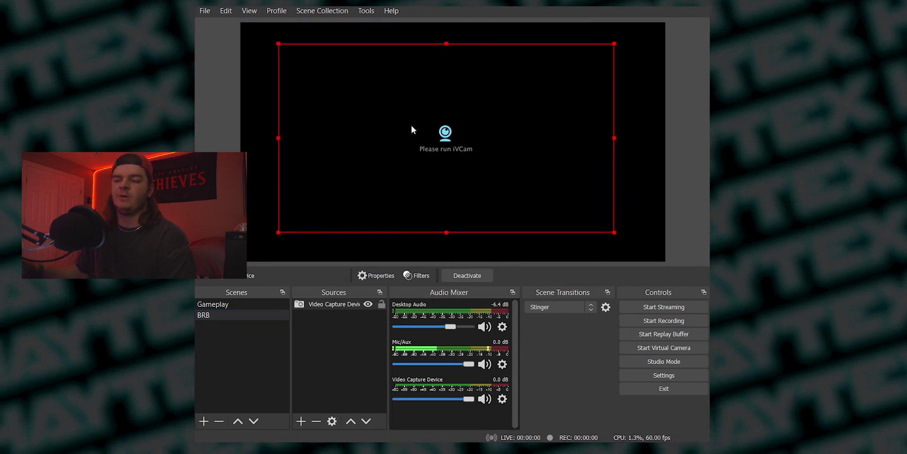